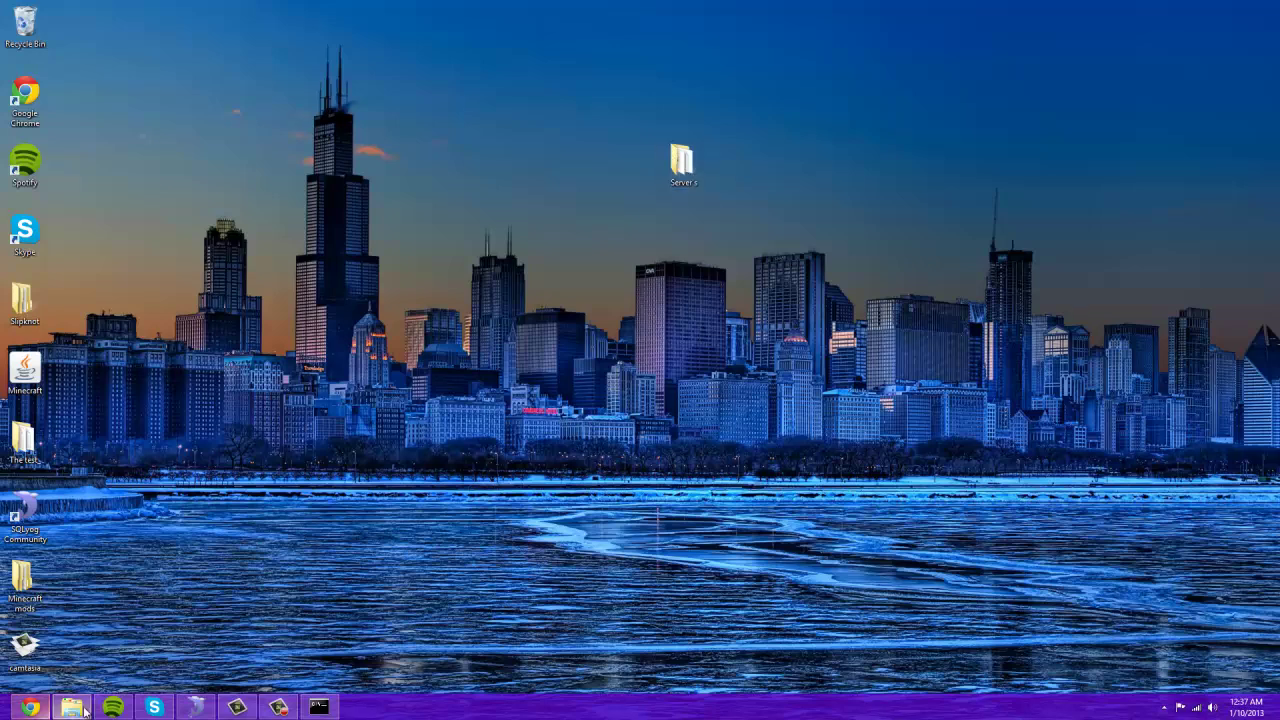
- Open the Server's > Rengs-Ewow-Repack folder and close the extra folder window
double_click(681, 162)
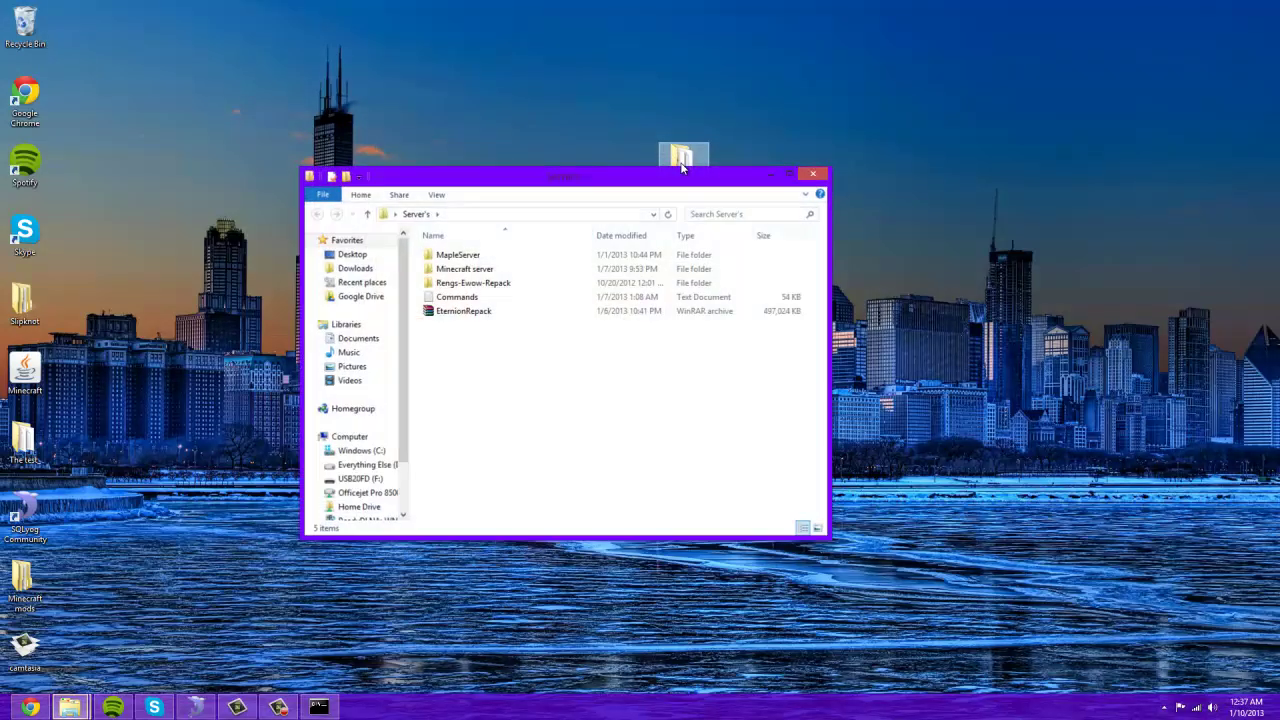
double_click(477, 284)
left_click(73, 708)
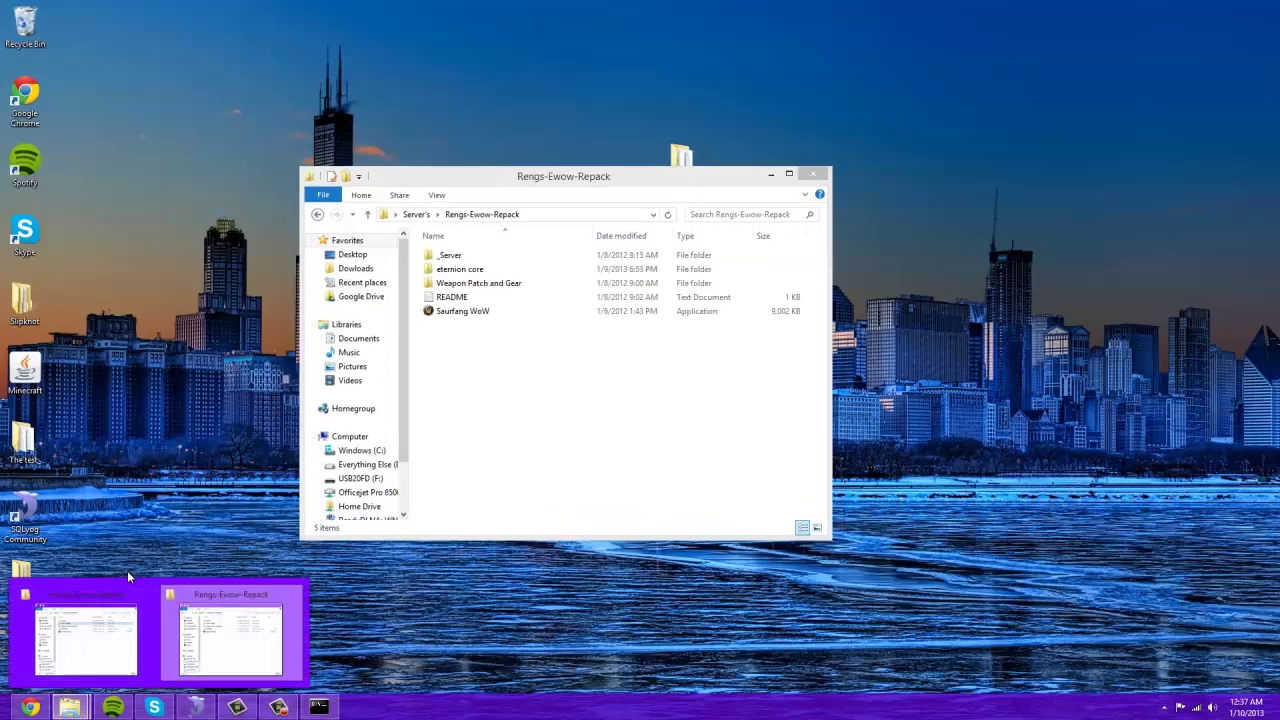
left_click(147, 598)
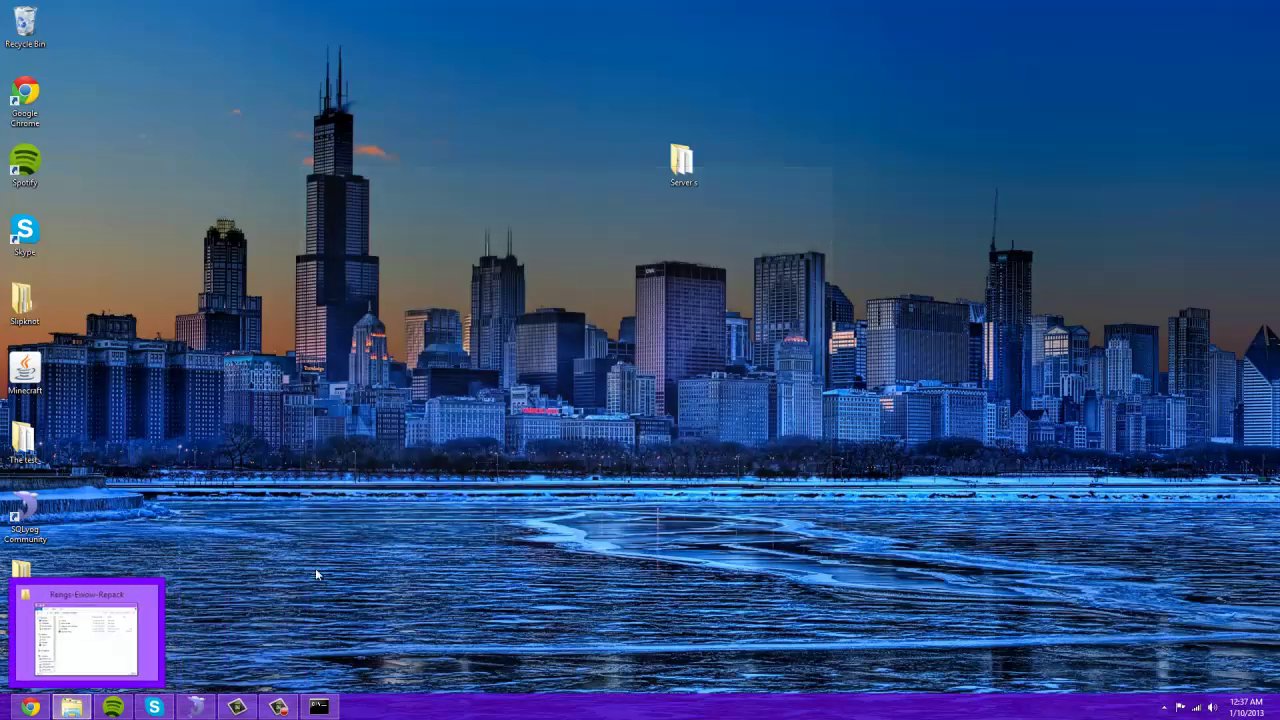
left_click(94, 645)
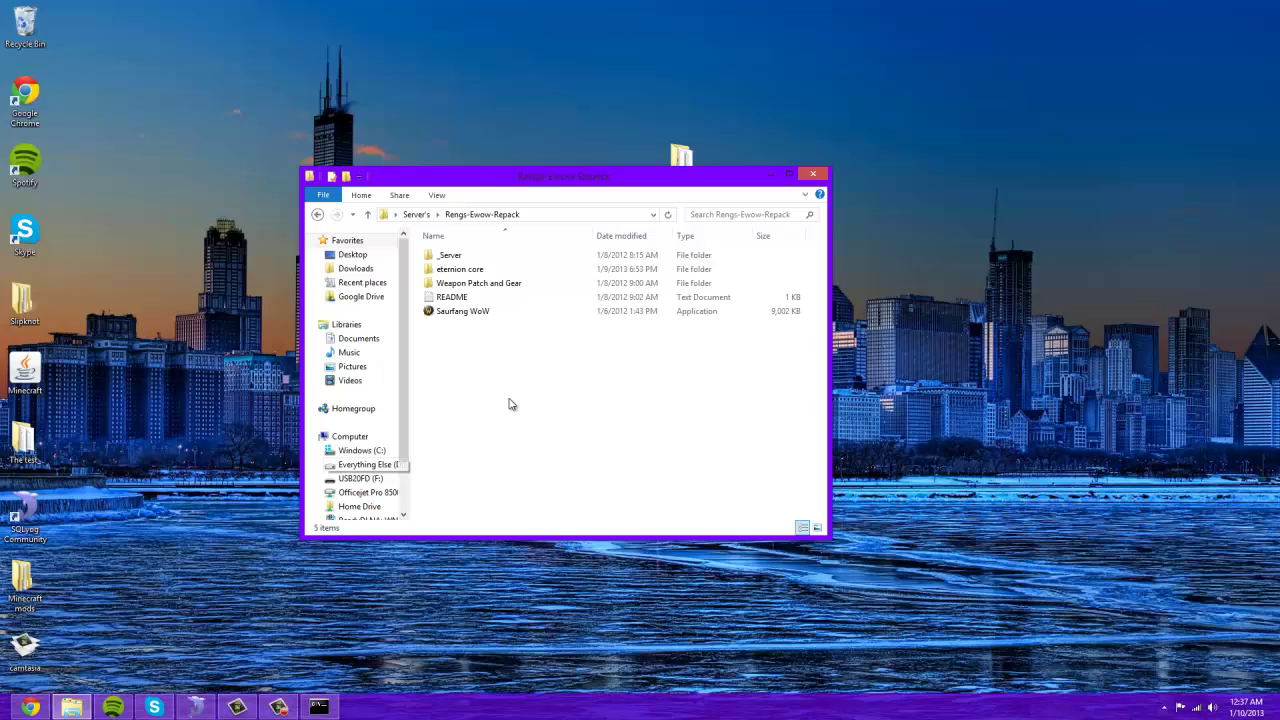
- Launch MySQL.bat from the _Server folder, then minimize its console and the folder window
double_click(452, 257)
double_click(452, 269)
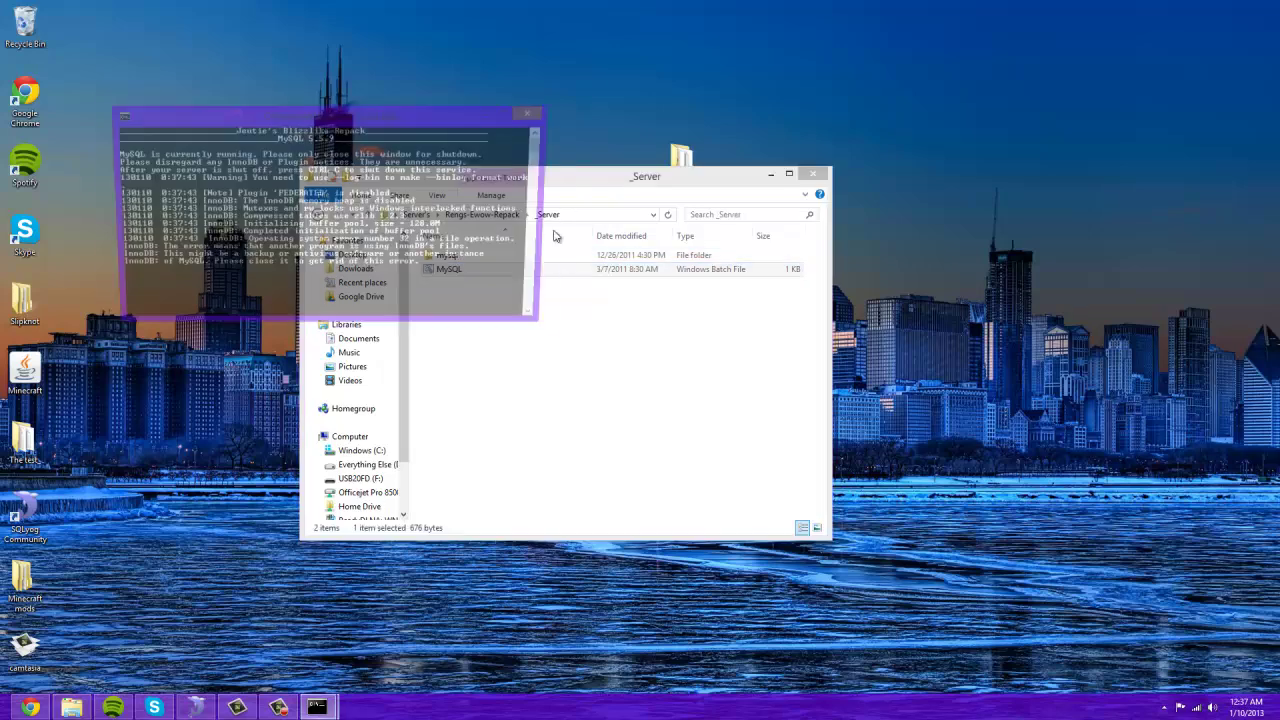
left_click(497, 111)
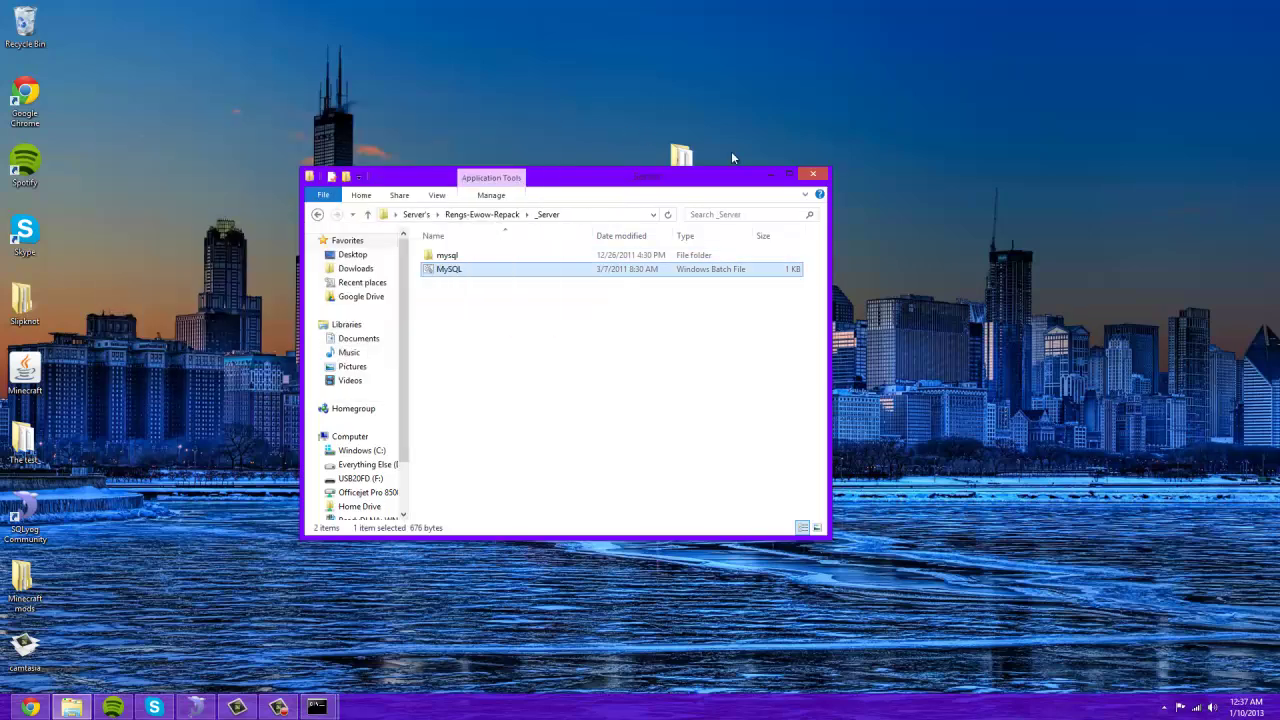
left_click(769, 176)
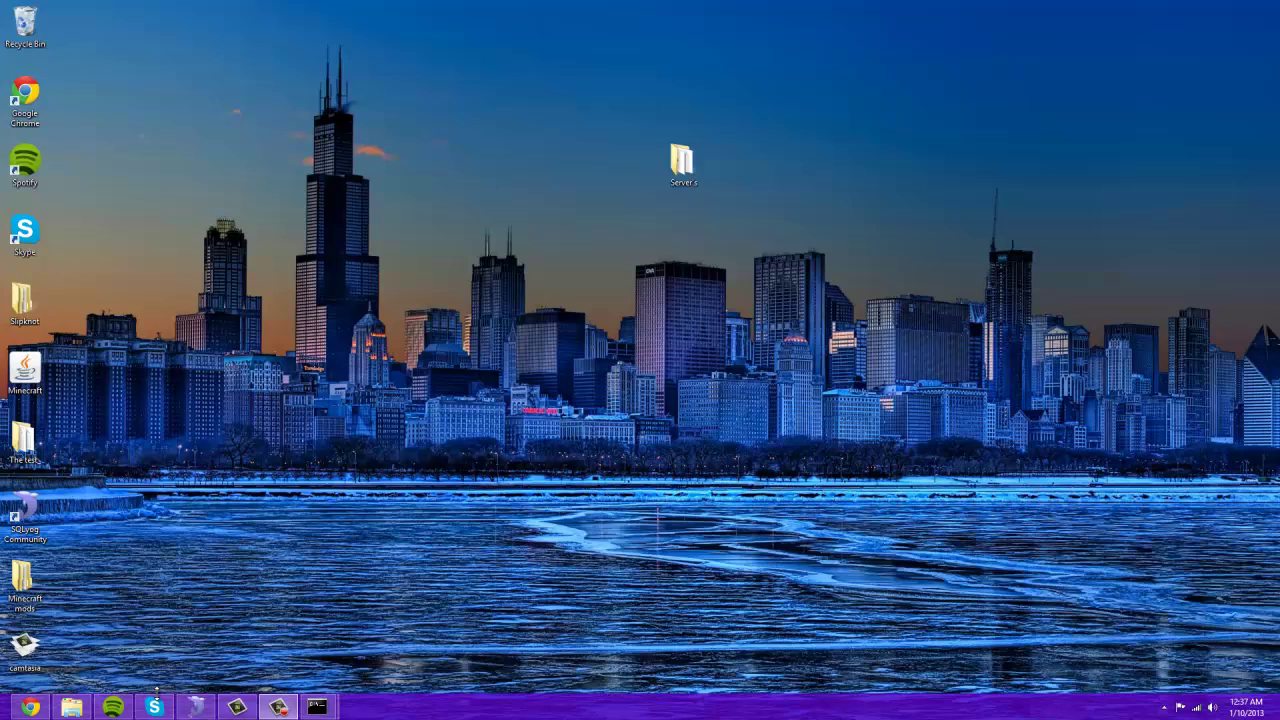
- Run ipconfig in a new Command Prompt to find IPv4 192.168.1.8 and gateway 192.168.1.1
key("super+x")
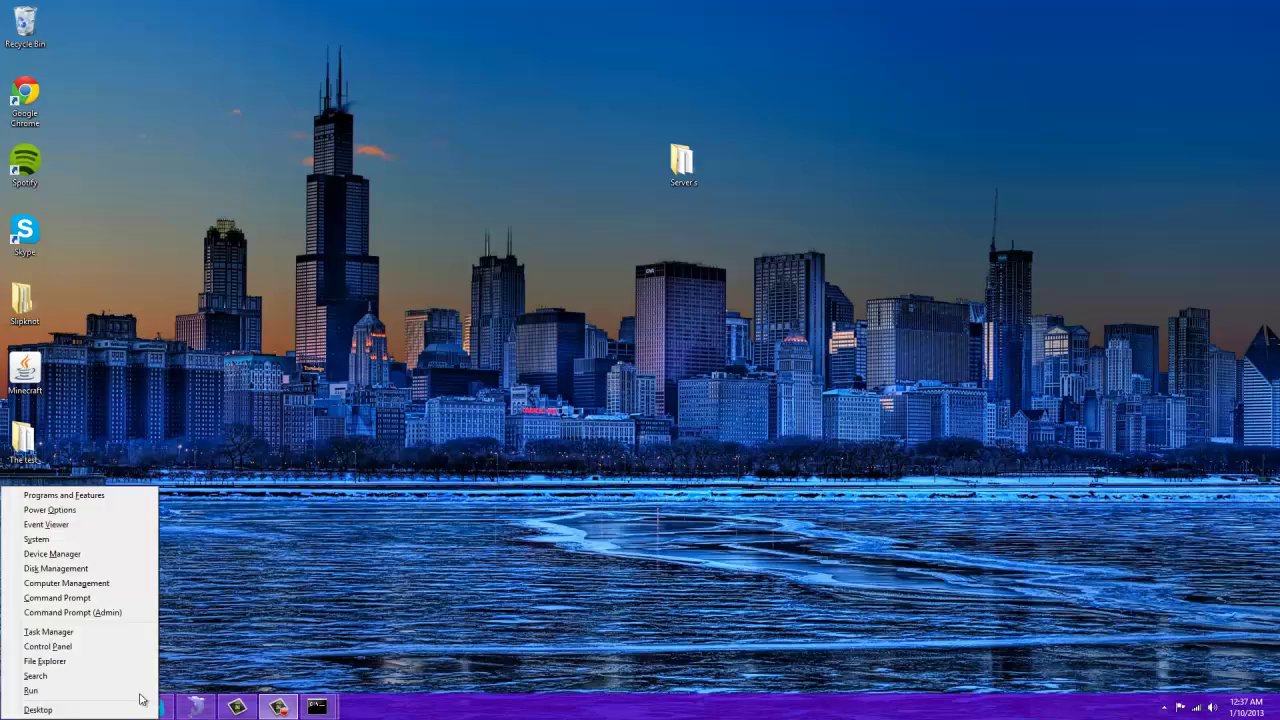
left_click(86, 597)
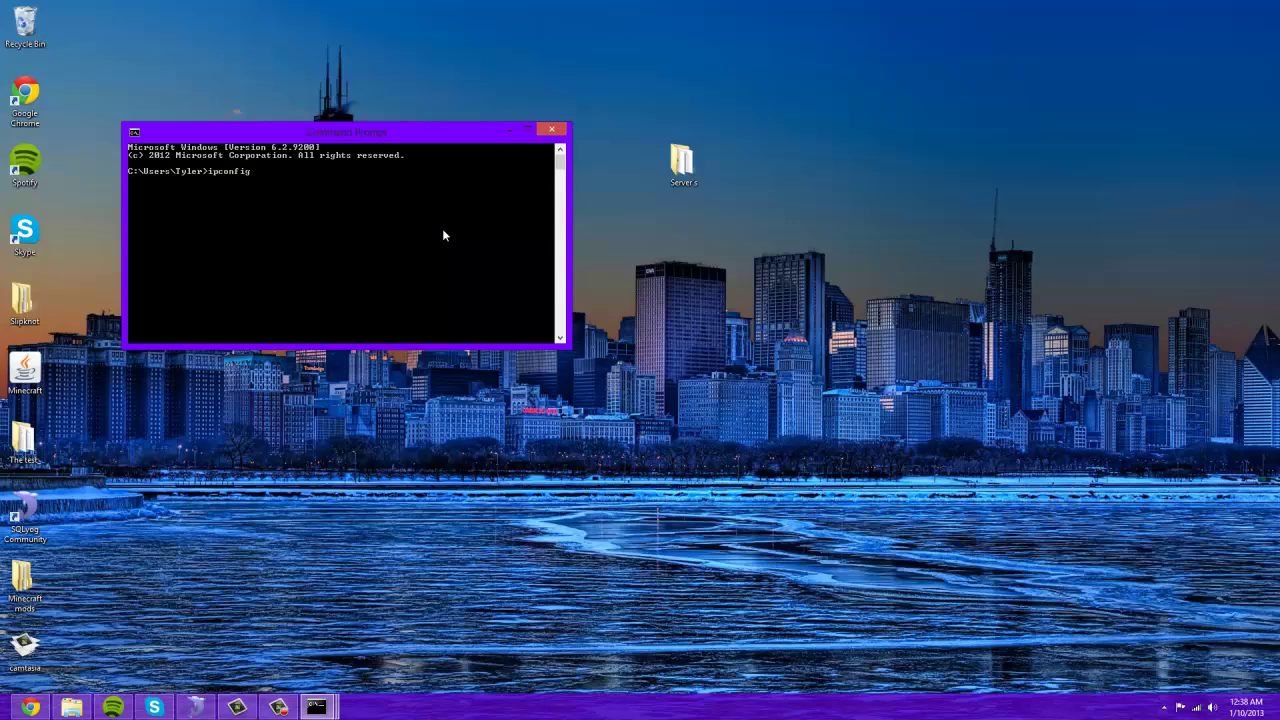
type("ipconfig")
key("Return")
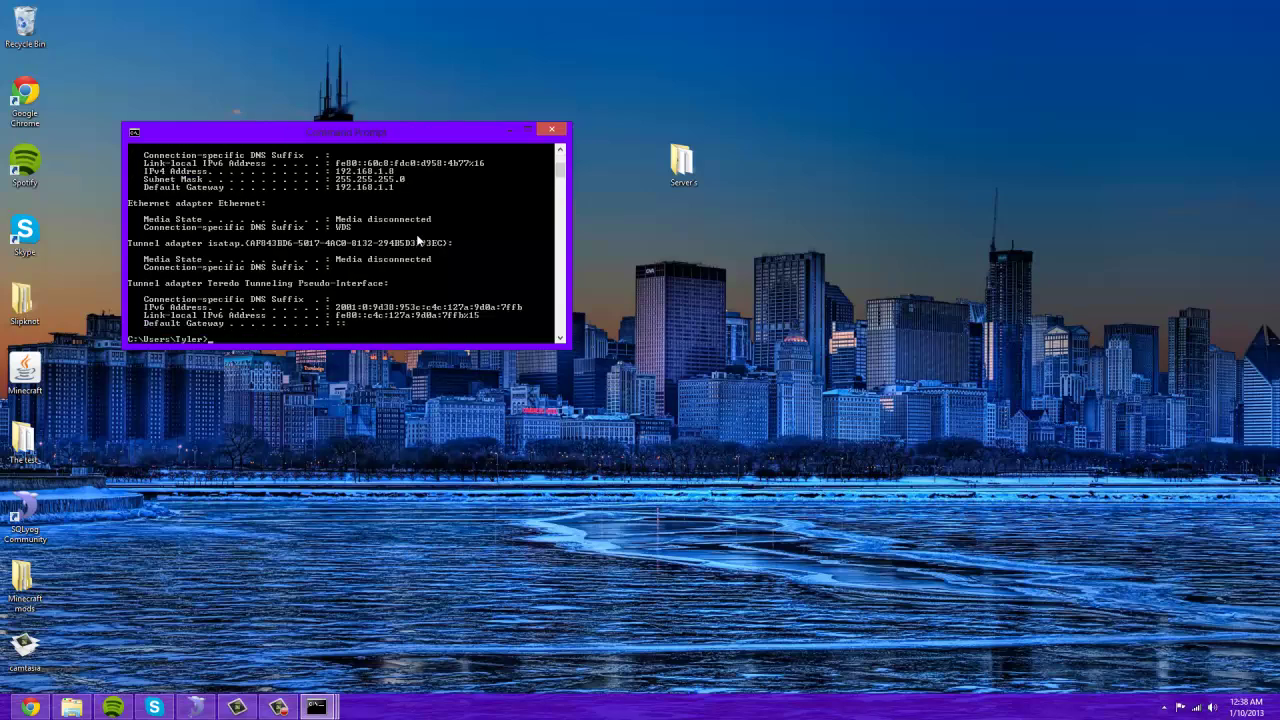
scroll(418, 241, "up", 1)
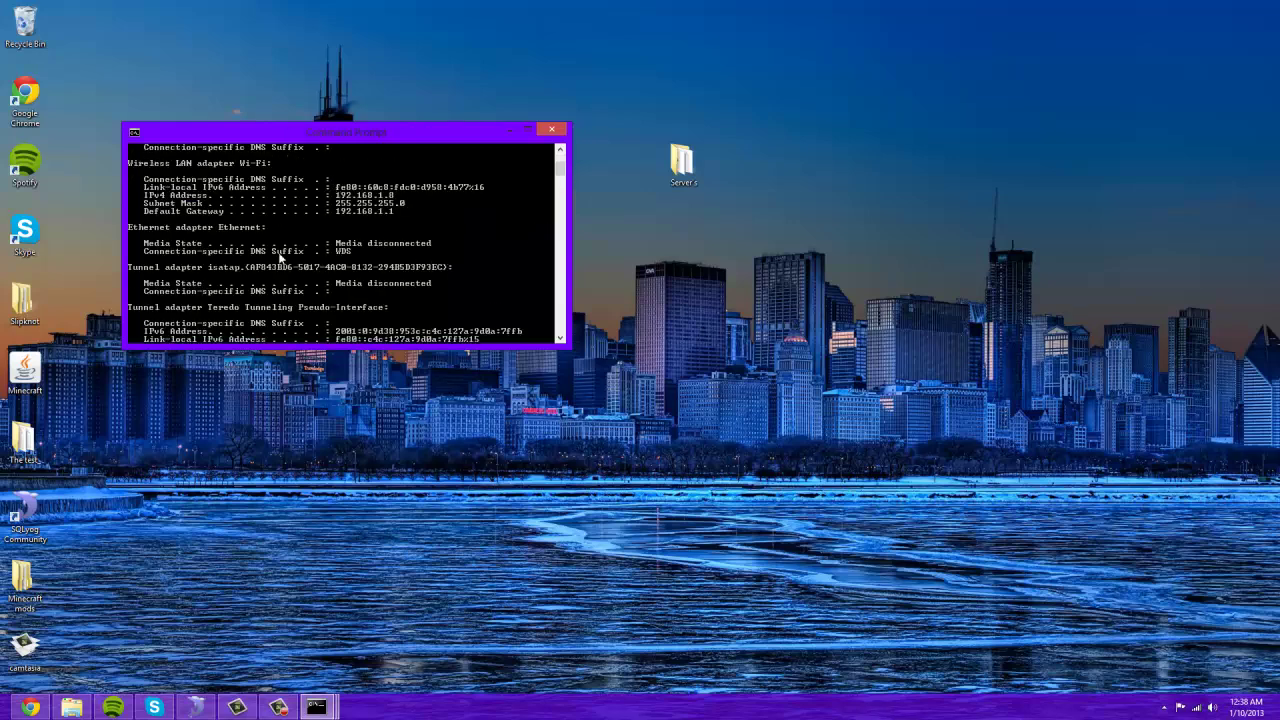
scroll(197, 206, "up", 3)
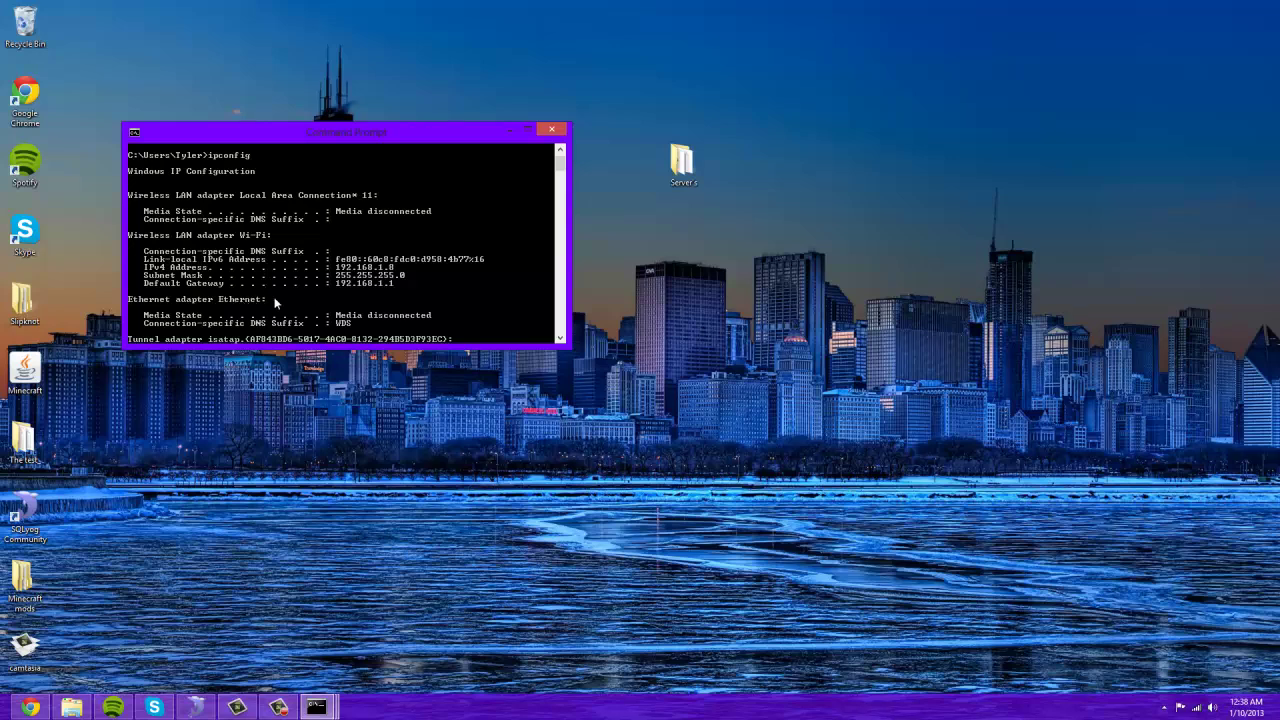
scroll(282, 306, "down", 2)
scroll(284, 300, "up", 1)
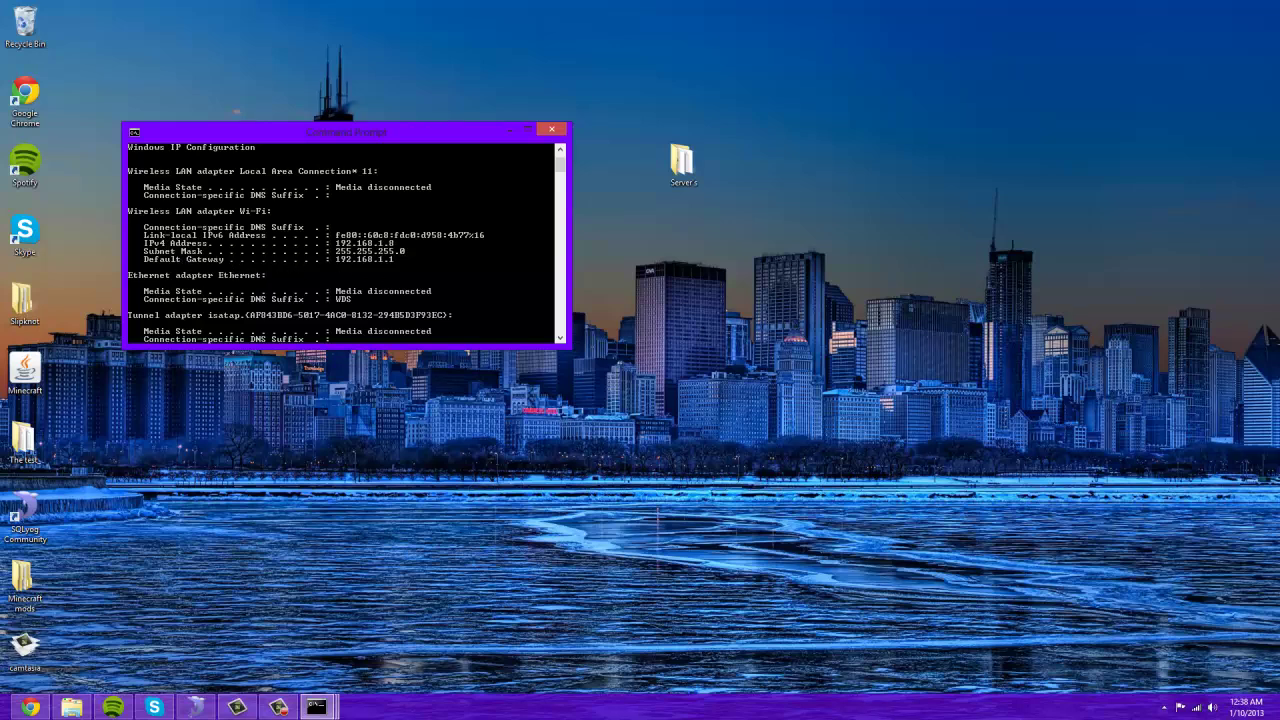
- Load the router page at 192.168.1.1 in the NETGEAR browser tab
left_click(30, 708)
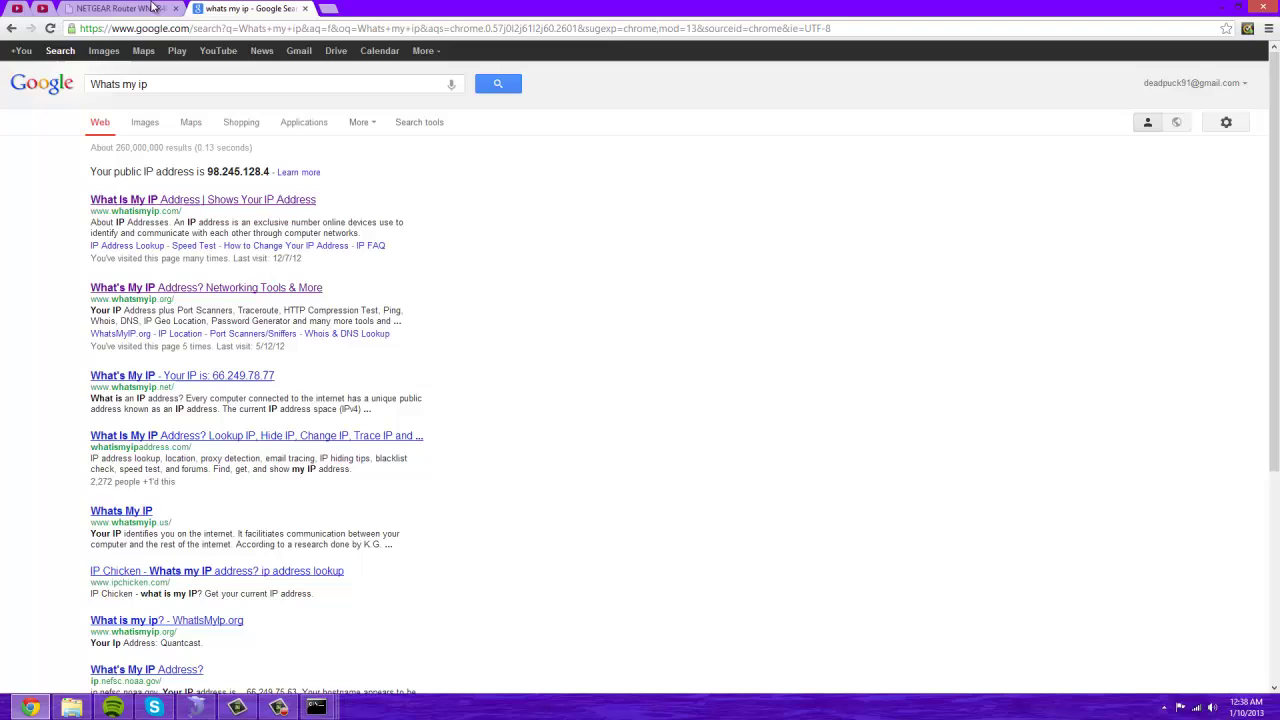
left_click(174, 9)
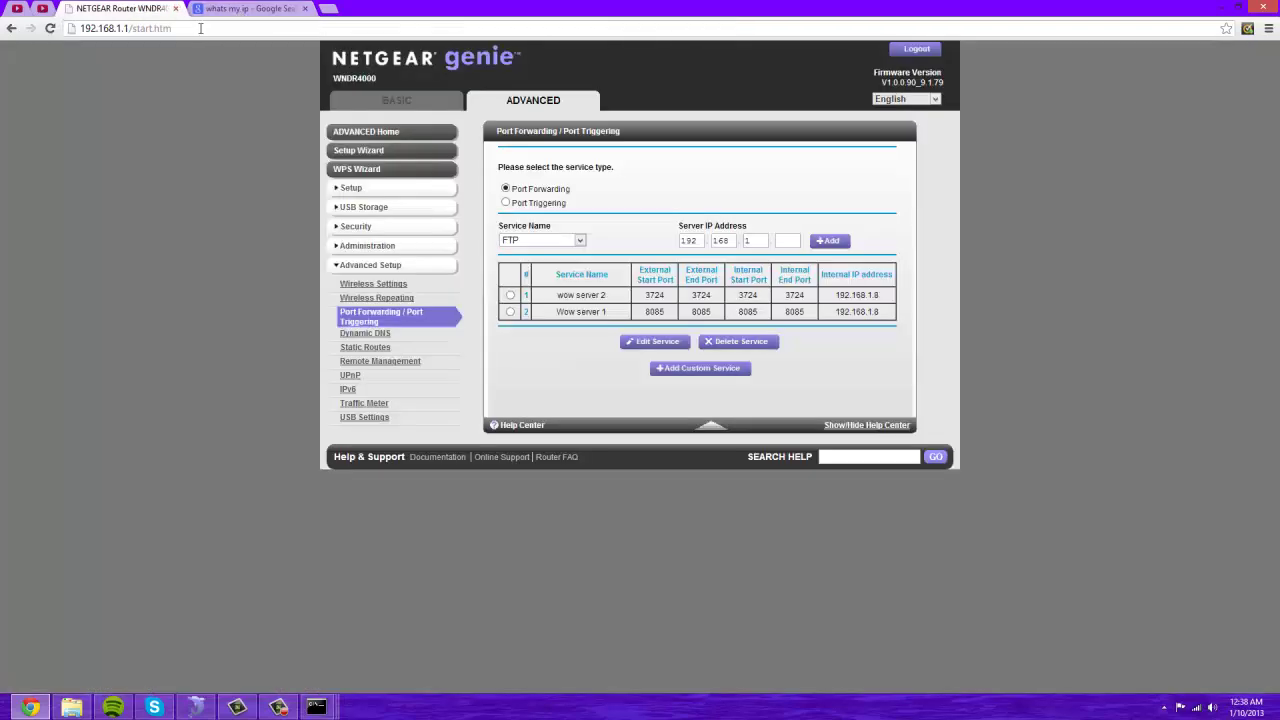
left_click(200, 28)
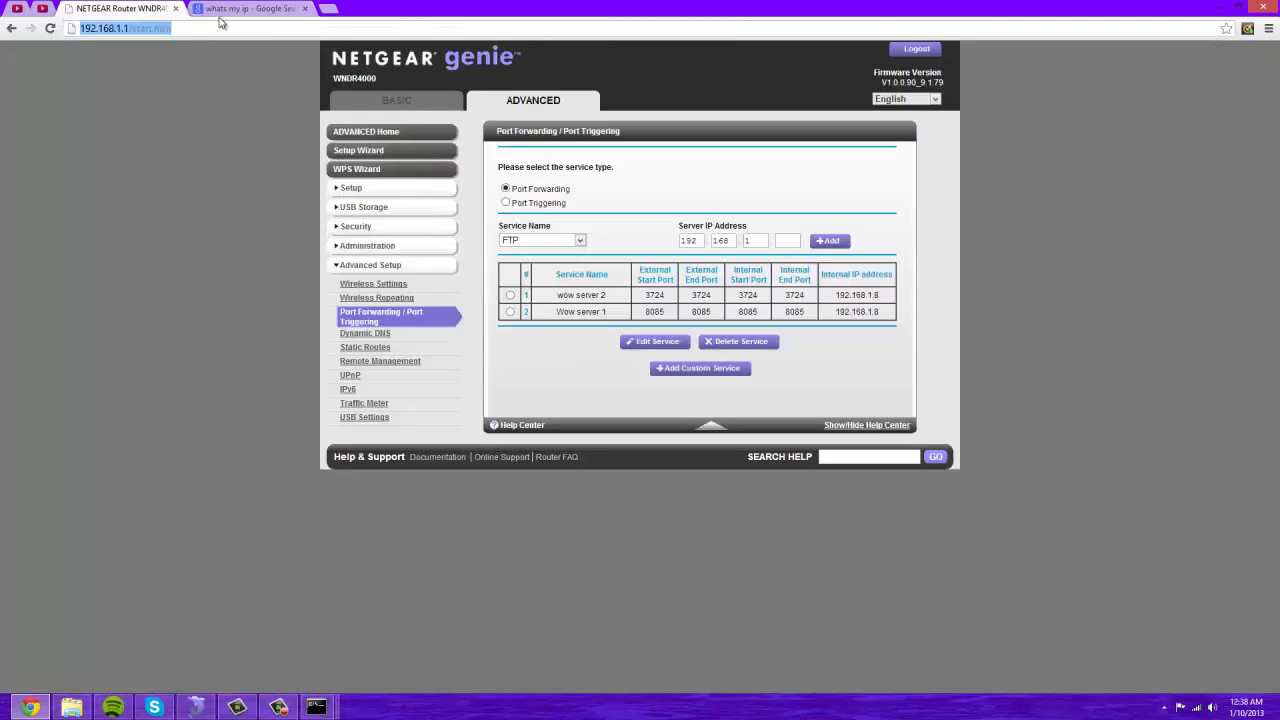
type("192.136")
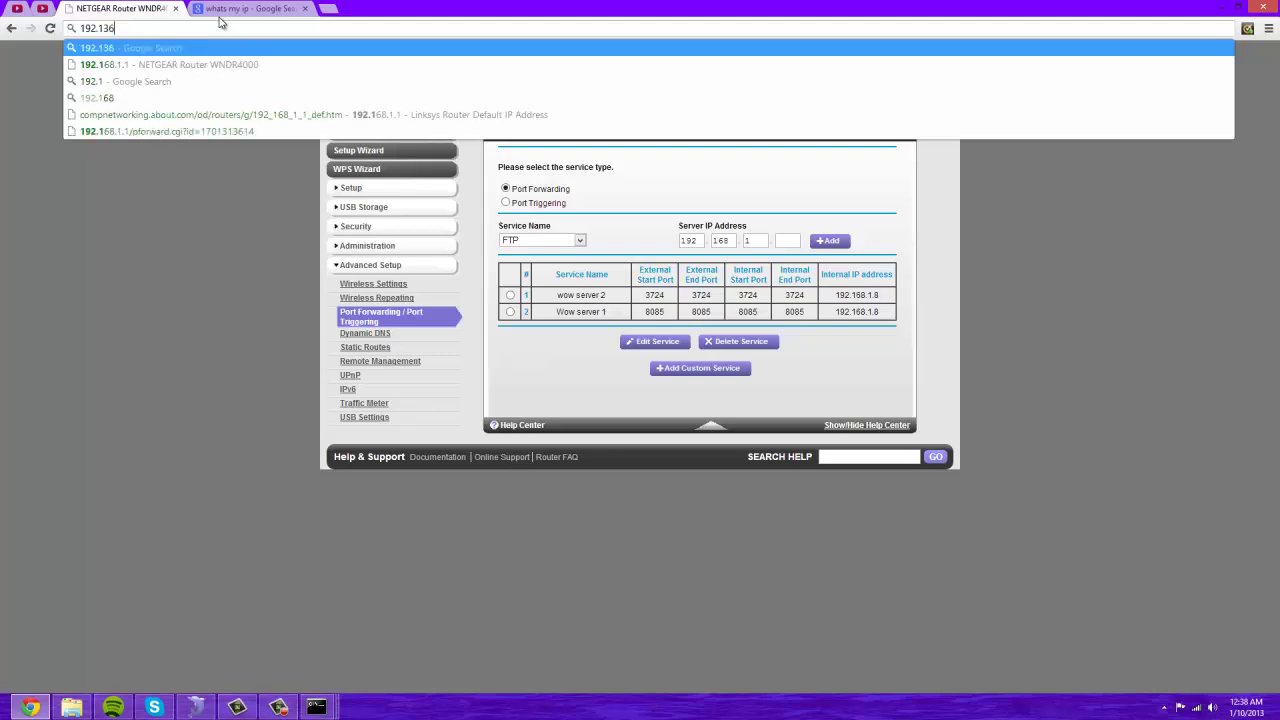
key("BackSpace")
key("BackSpace")
type("68")
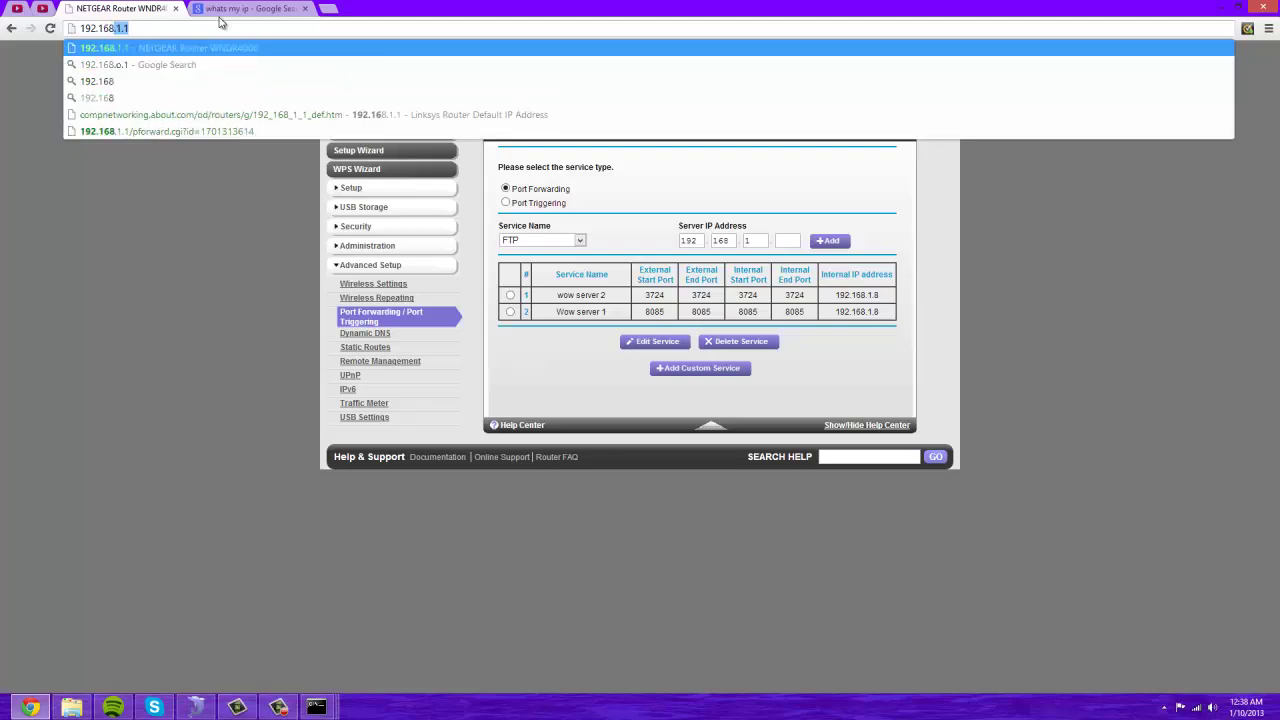
type(".1.1")
key("Return")
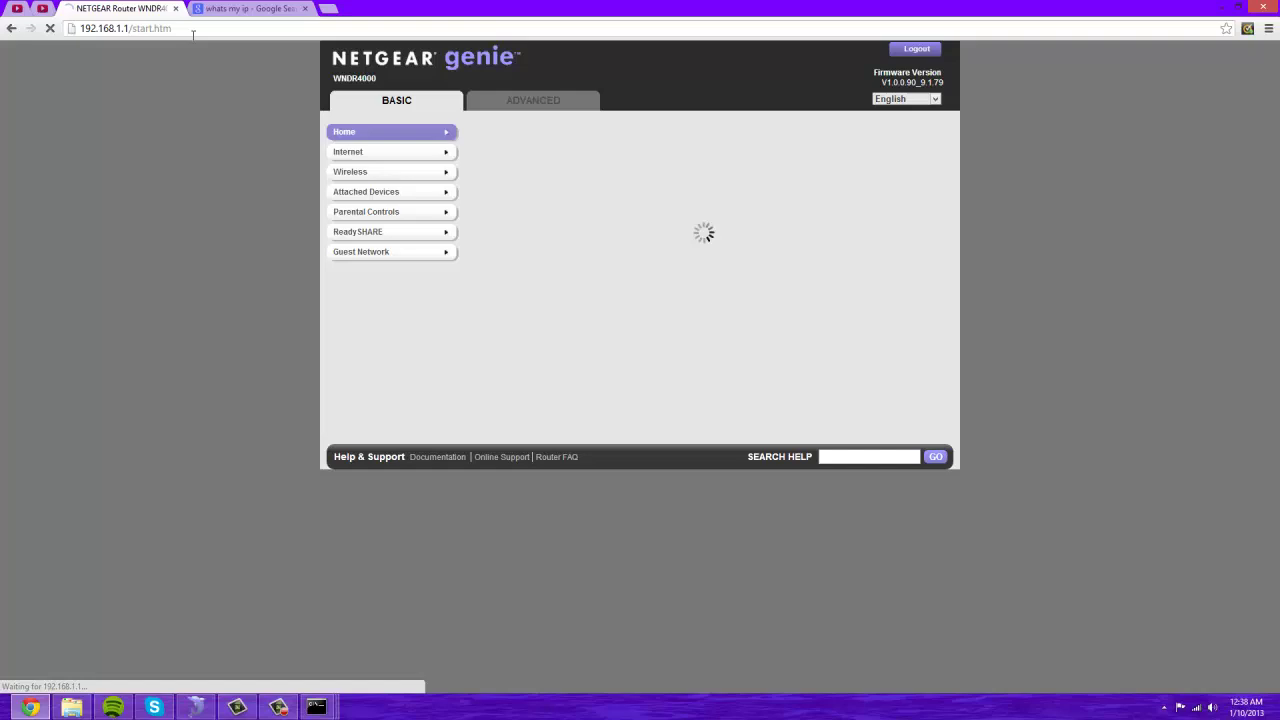
- Log out, then reload the router's root address without LGO_logout.htm to get the login prompt
left_click(914, 49)
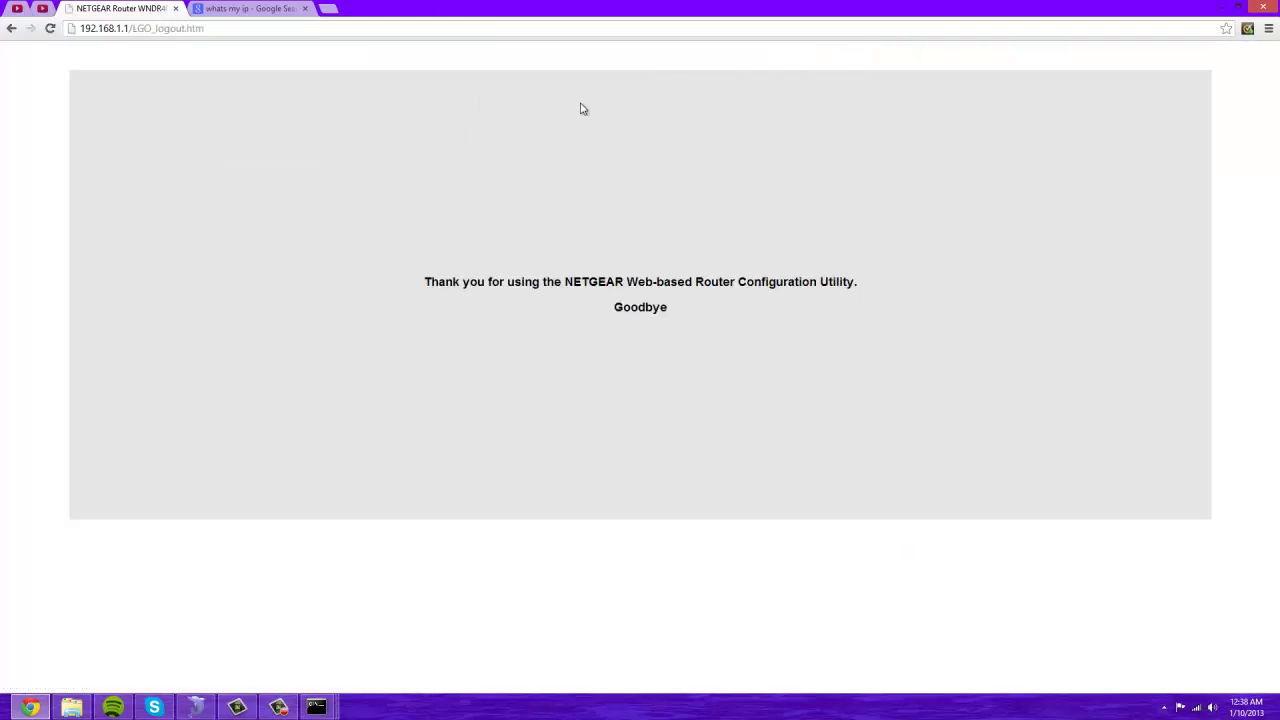
left_click_drag(204, 28, 127, 35)
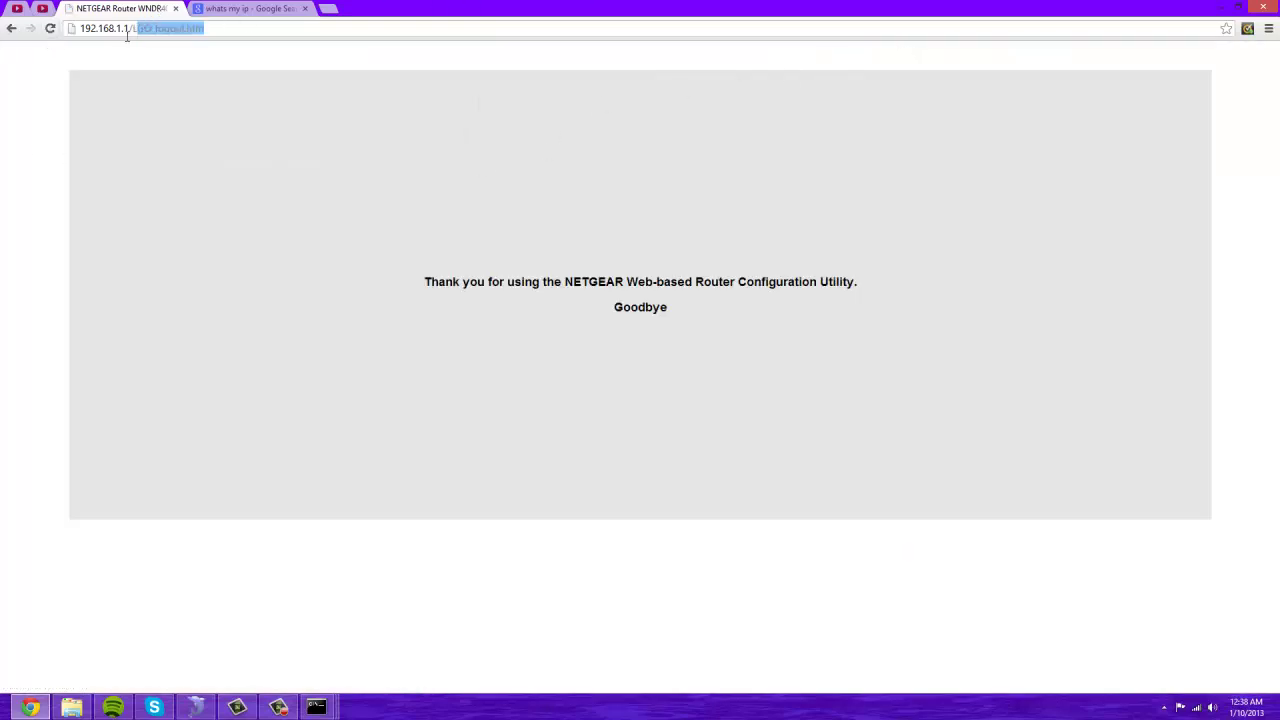
key("BackSpace")
key("Return")
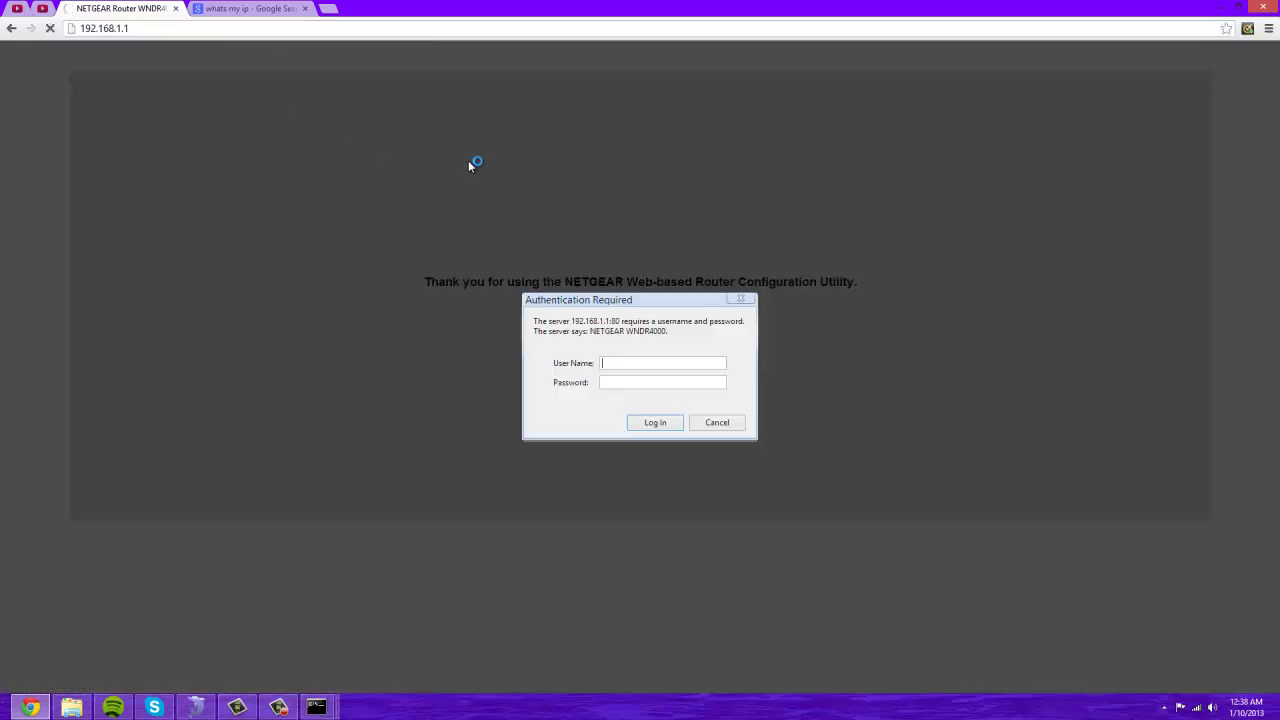
- Enter the router user name and password and submit them to sign in
left_click(627, 362)
key("Return")
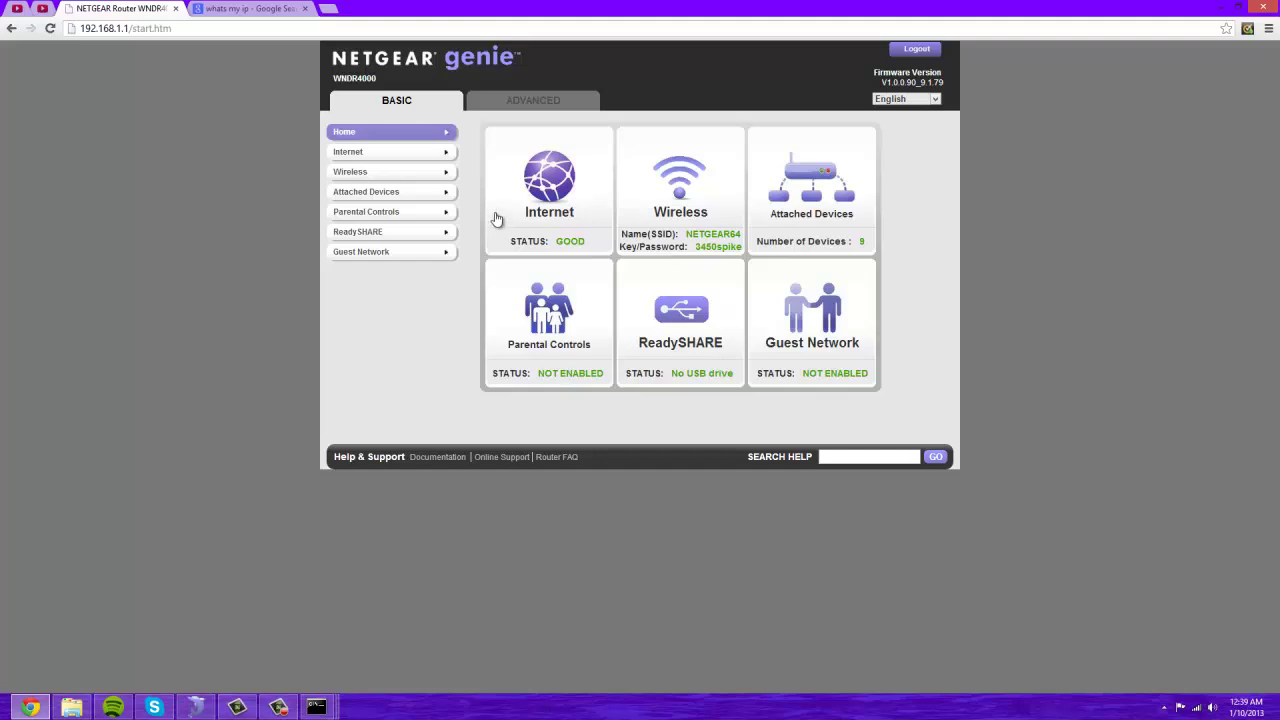
- Open Port Forwarding / Port Triggering under the Advanced tab's Advanced Setup
left_click(511, 106)
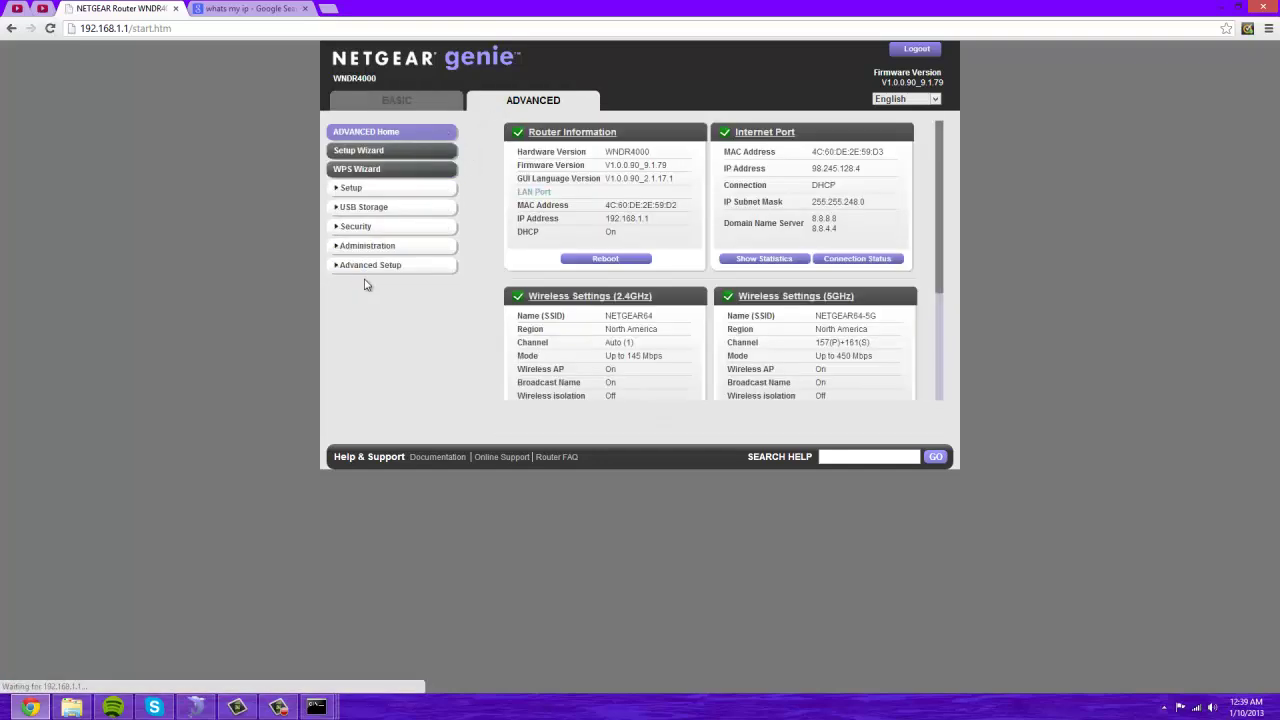
left_click(372, 265)
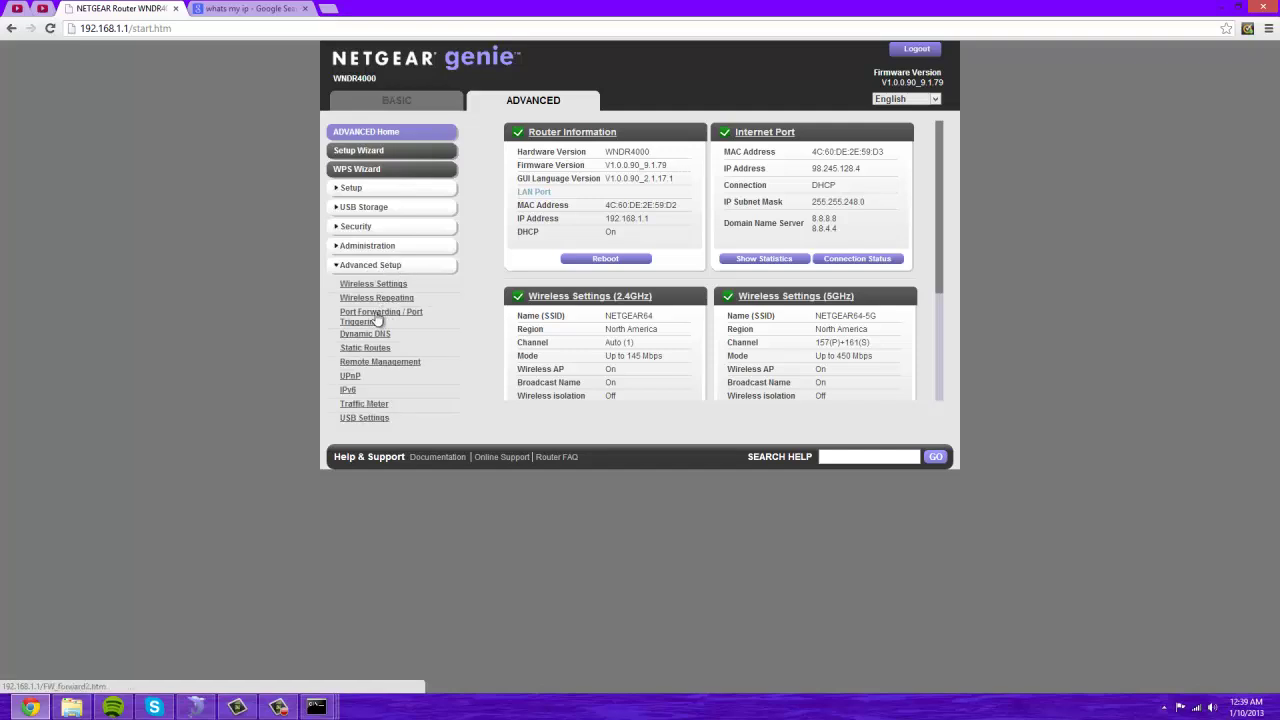
left_click(378, 320)
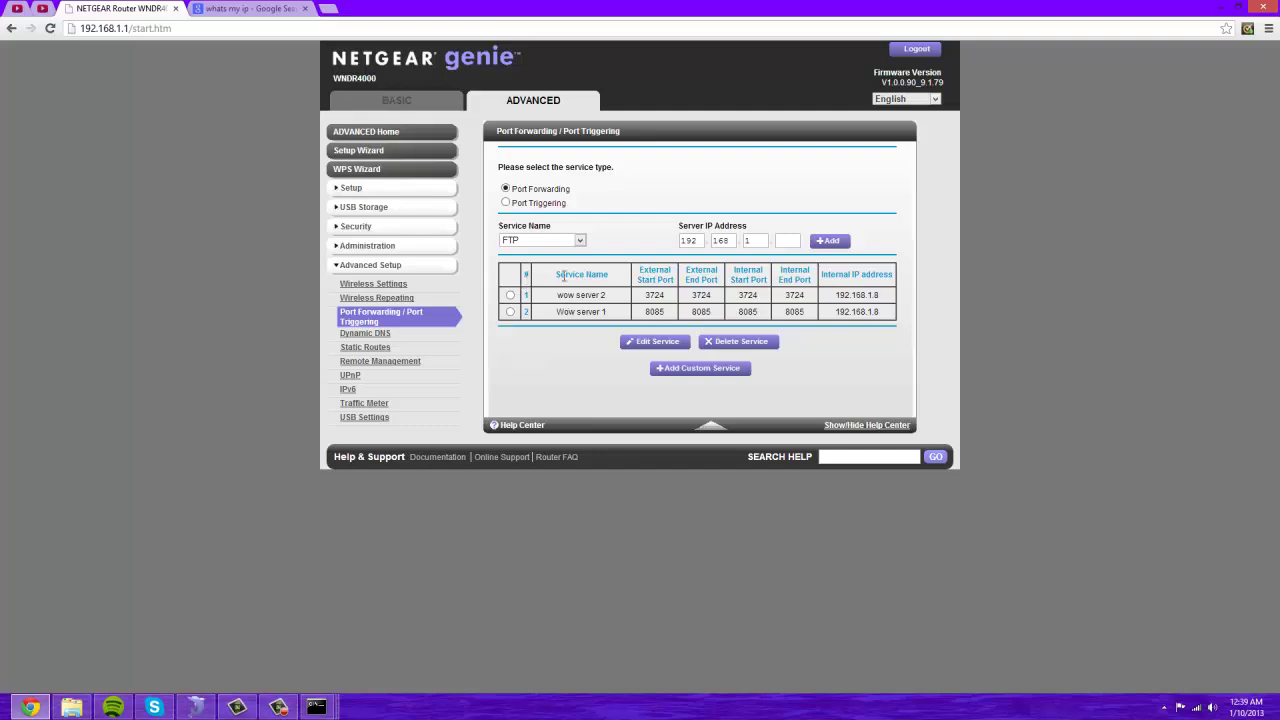
- Delete the wow server 2 and Wow server 1 service entries
left_click(510, 297)
left_click(733, 342)
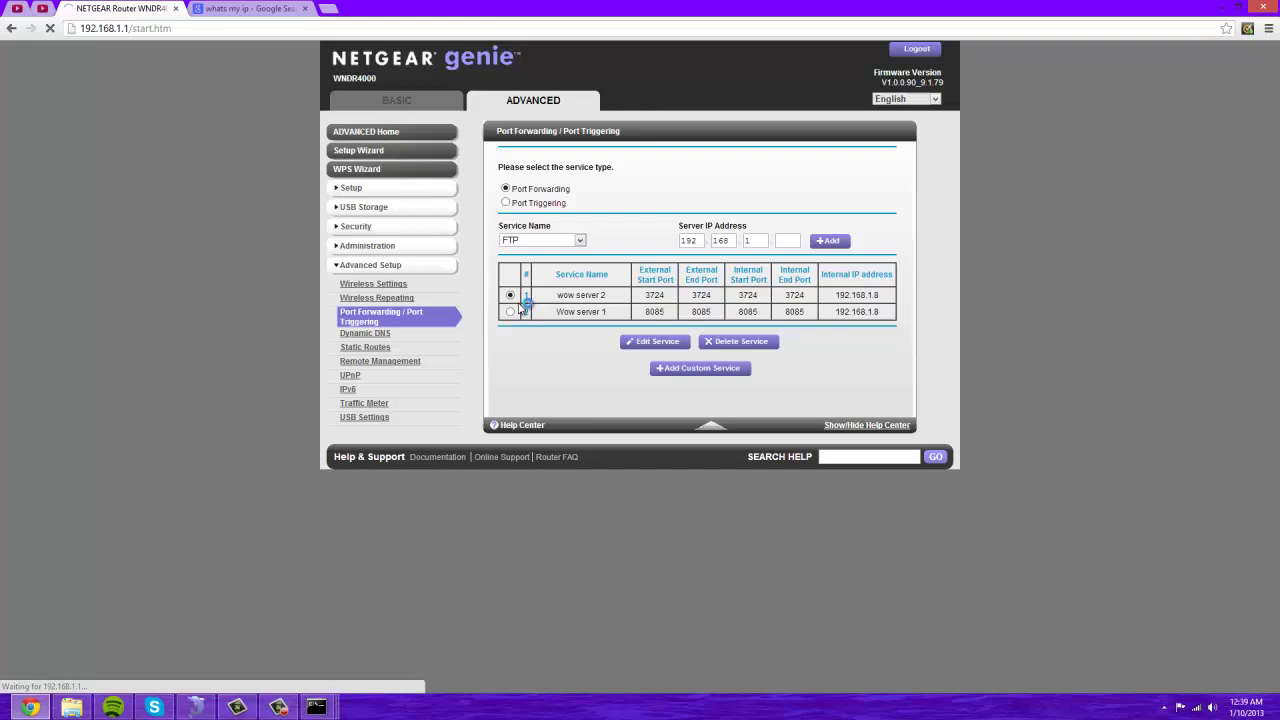
left_click(746, 328)
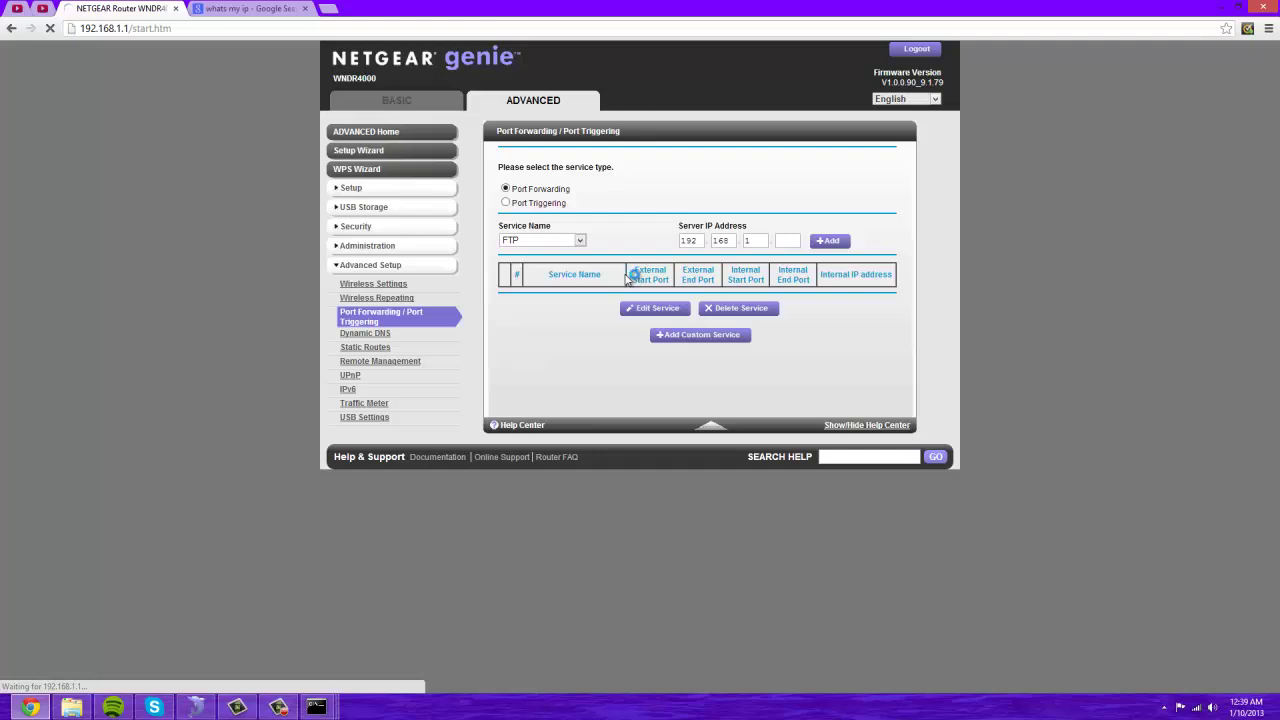
- Fill in custom service Wow 1 with external ports 3724–3724 and service type TCP/UDP
left_click(659, 227)
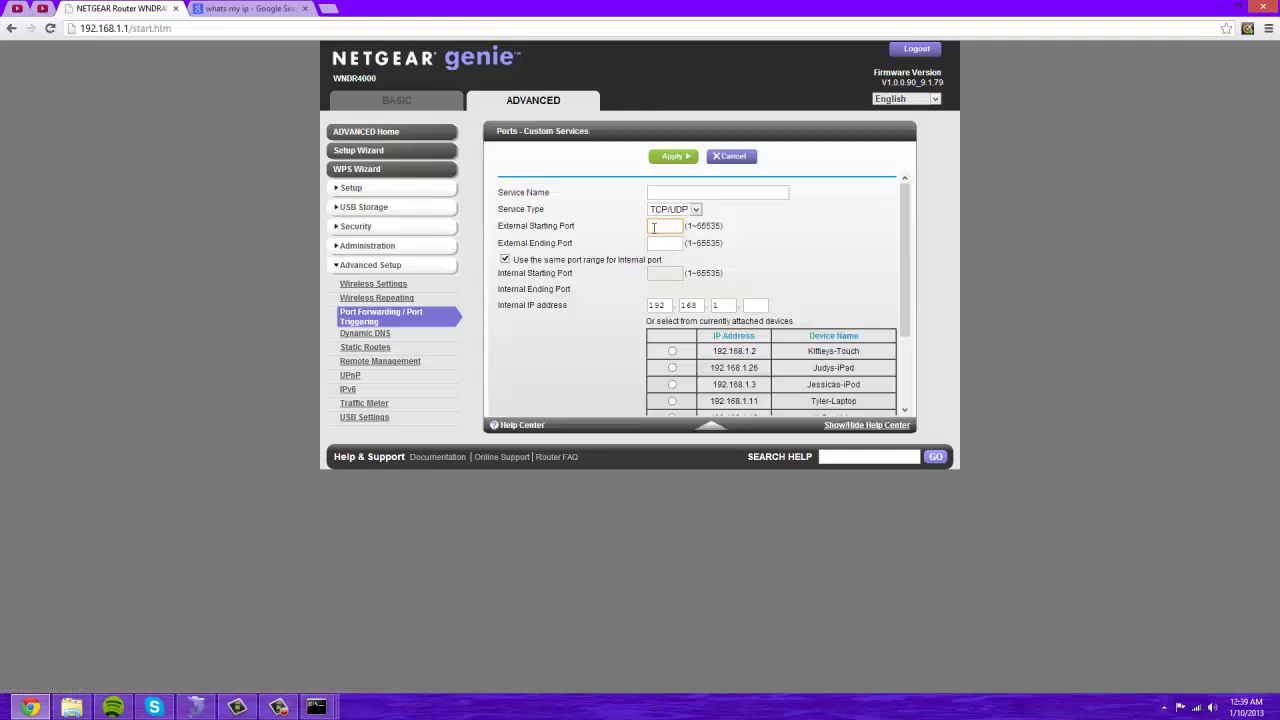
type("3724")
double_click(651, 243)
key("BackSpace")
type("37")
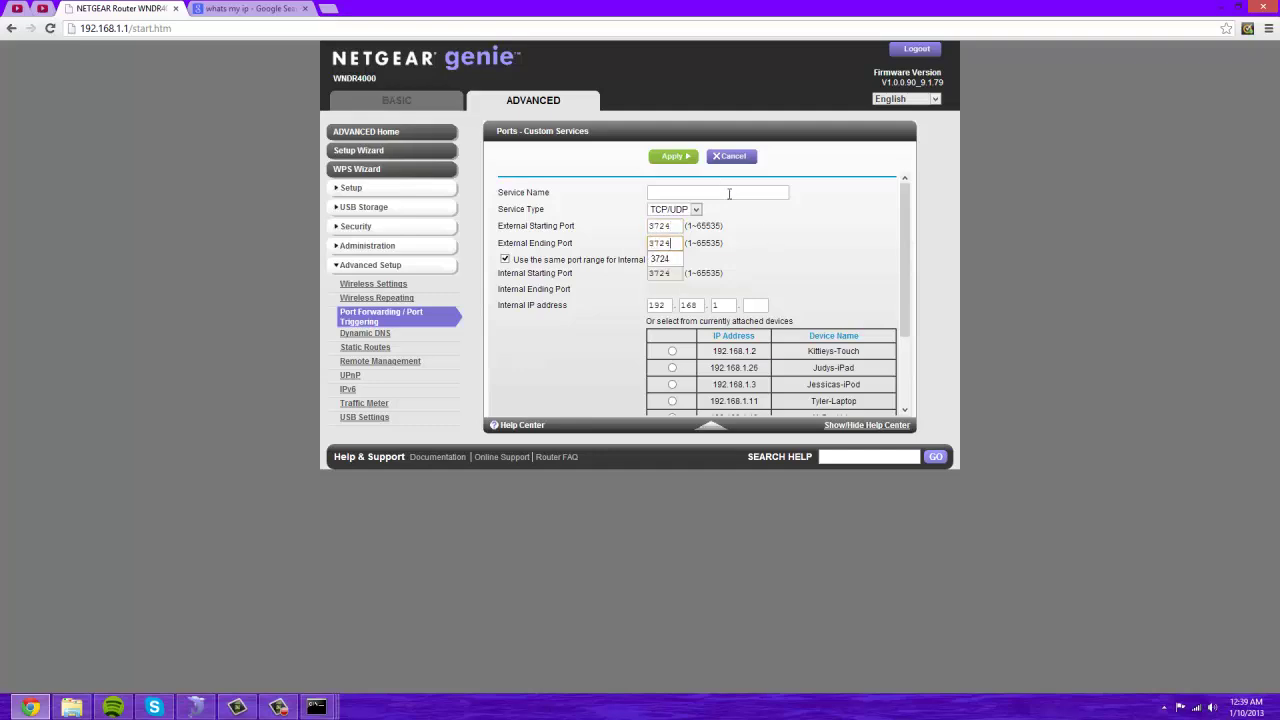
left_click(731, 193)
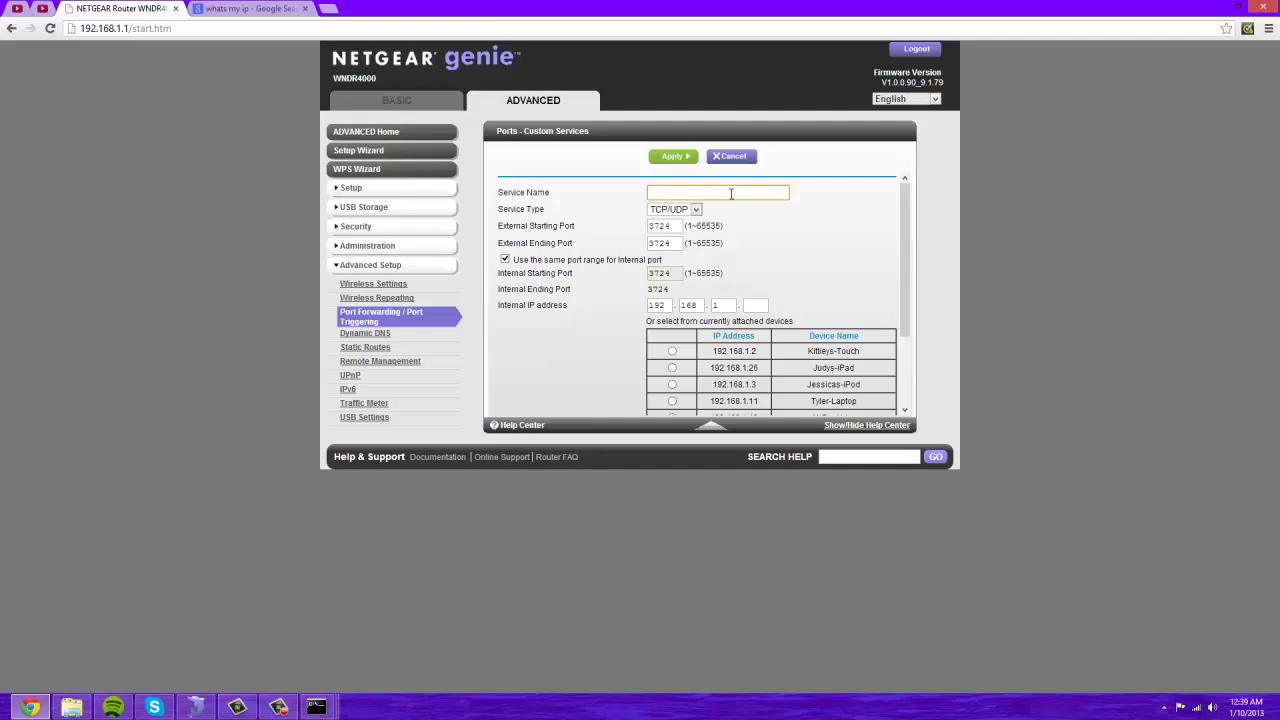
type("Wow 1")
left_click(731, 225)
left_click(673, 213)
left_click(673, 213)
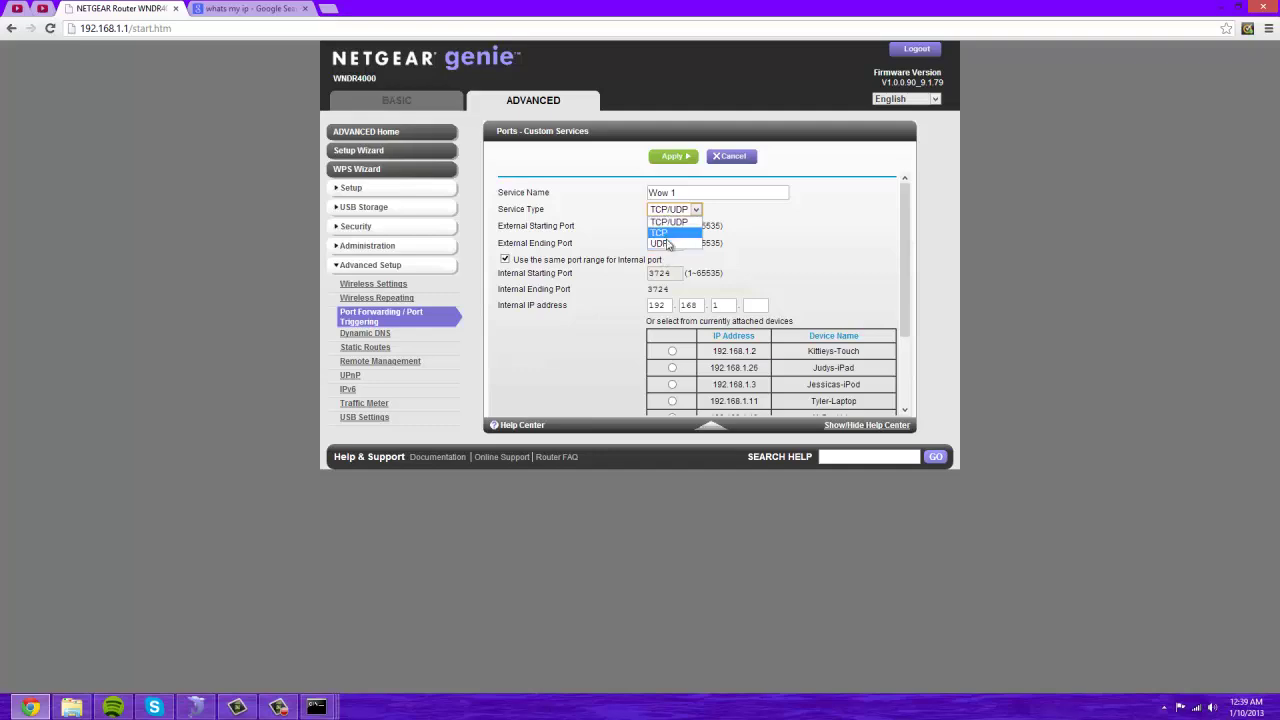
left_click(739, 226)
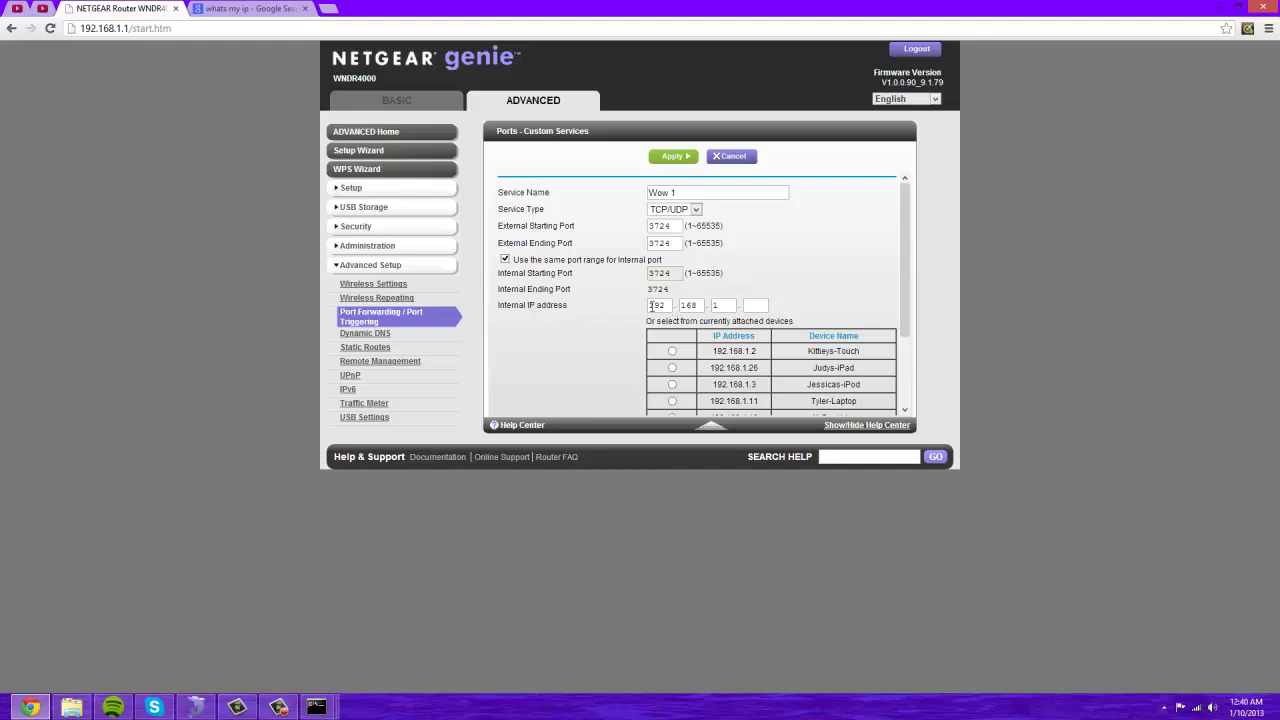
- Move the ipconfig Command Prompt beside the form and begin entering internal IP 192.168.1.8
mouse_move(340, 706)
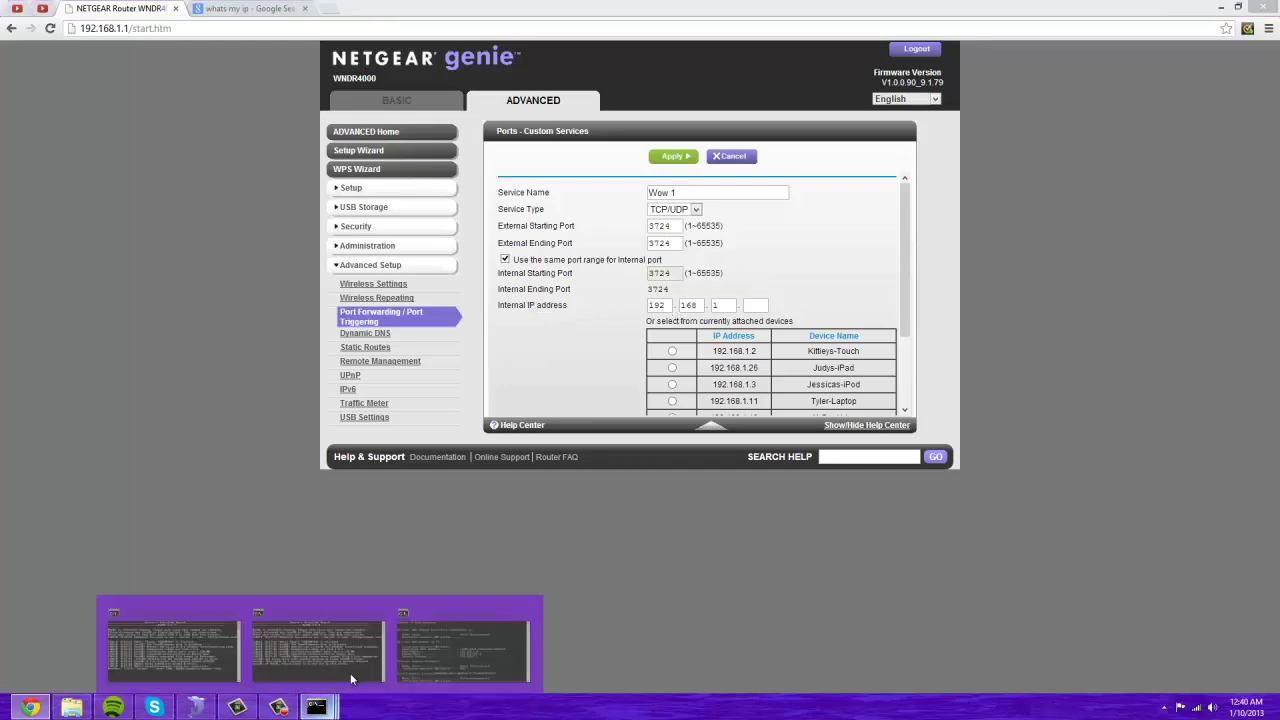
mouse_move(450, 634)
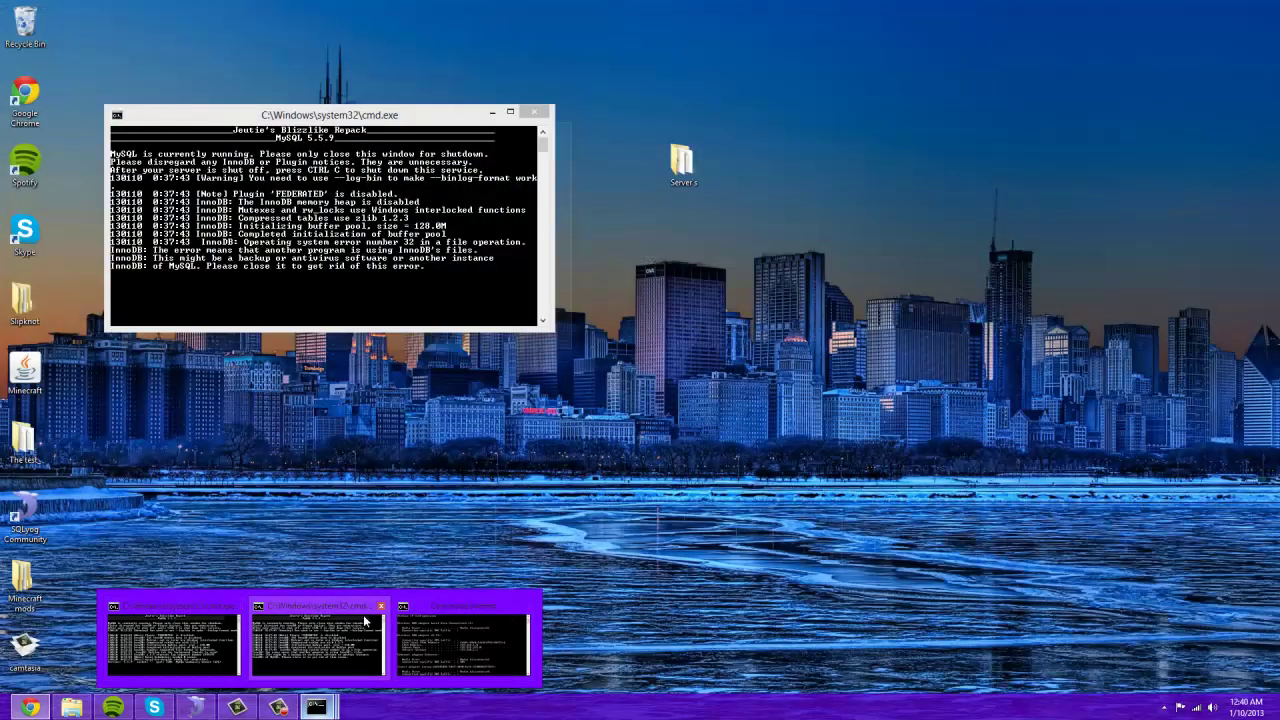
left_click(381, 607)
left_click(352, 616)
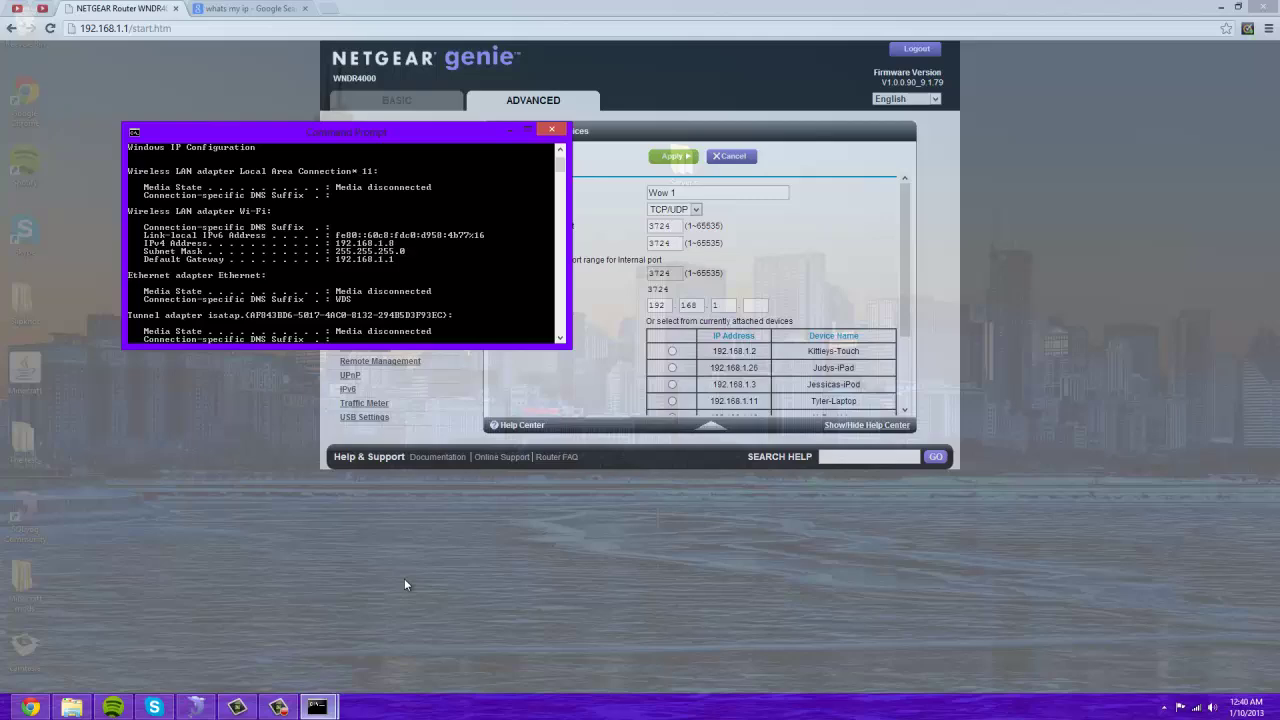
left_click_drag(373, 135, 833, 133)
left_click_drag(961, 155, 1000, 105)
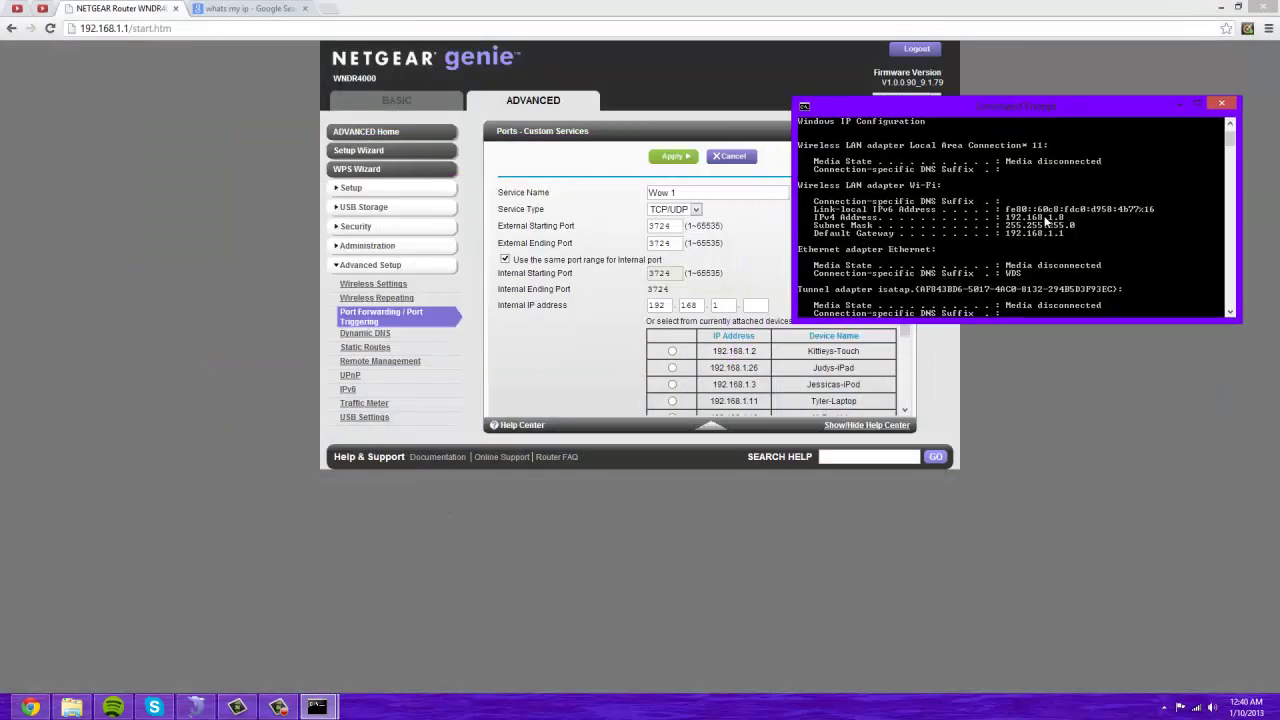
left_click(748, 304)
- Complete internal IP 192.168.1.8 and apply the Wow 1 forwarding rule
type("8")
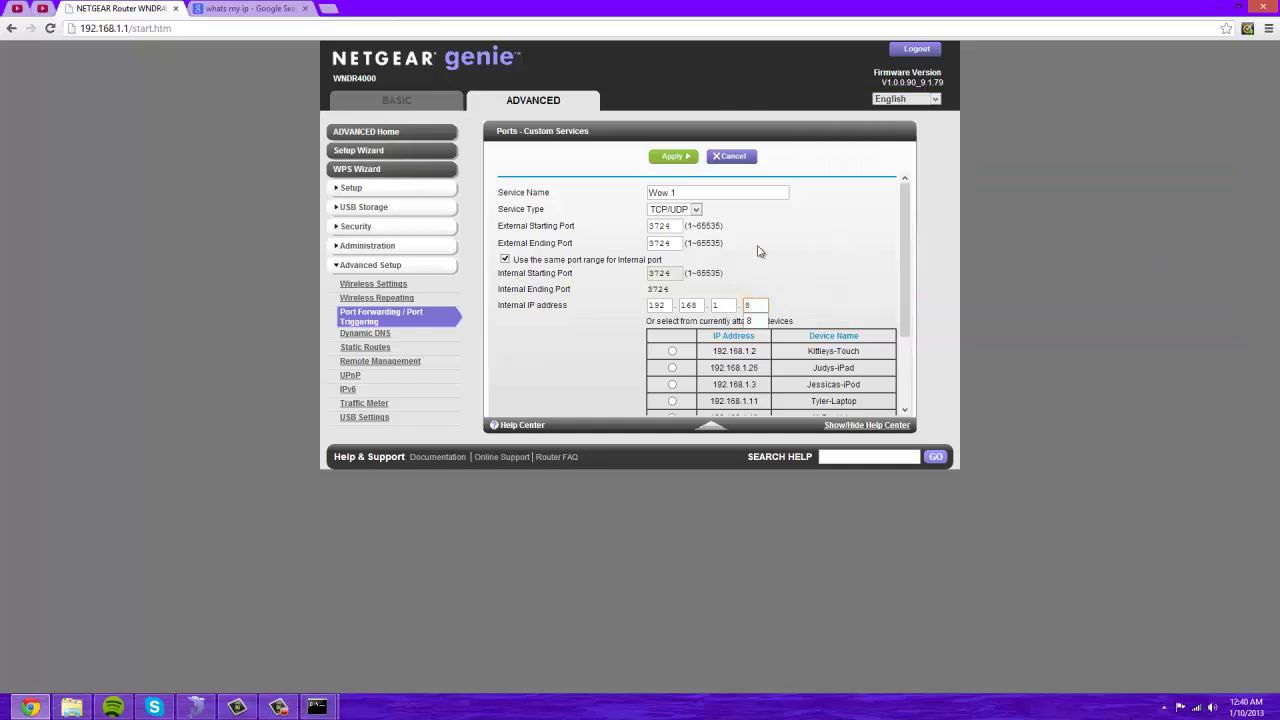
left_click(680, 158)
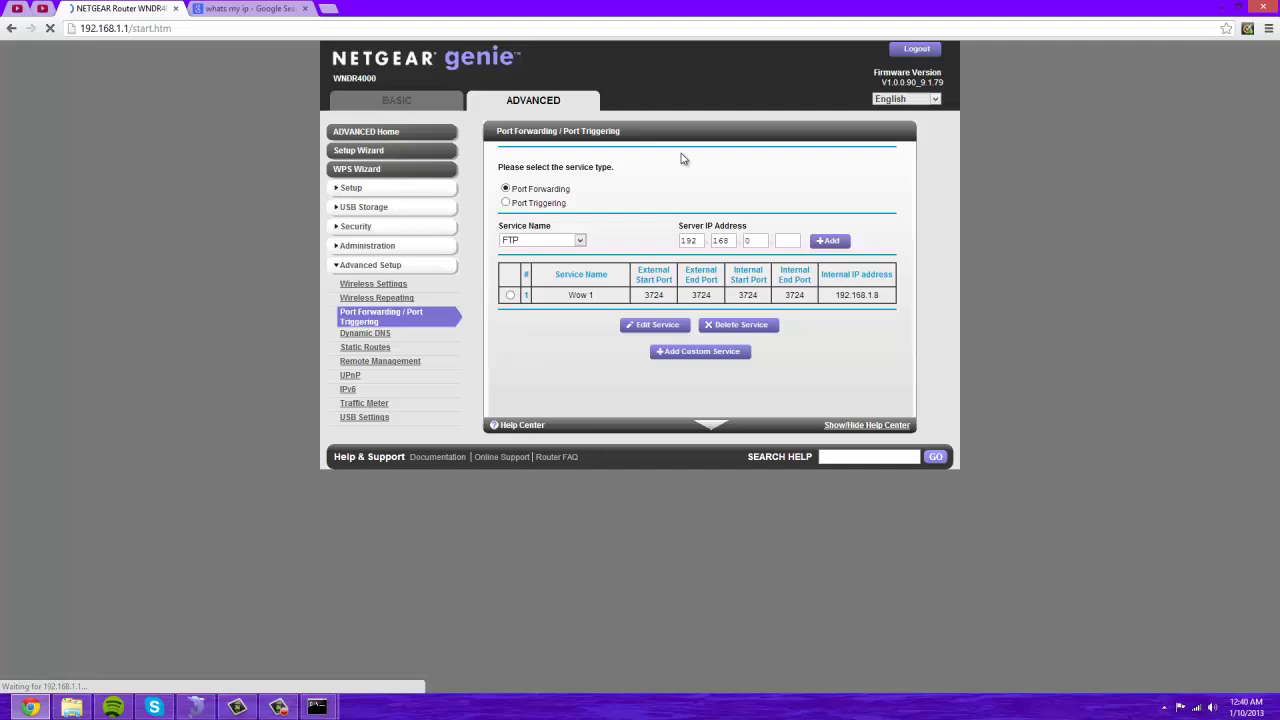
left_click(696, 352)
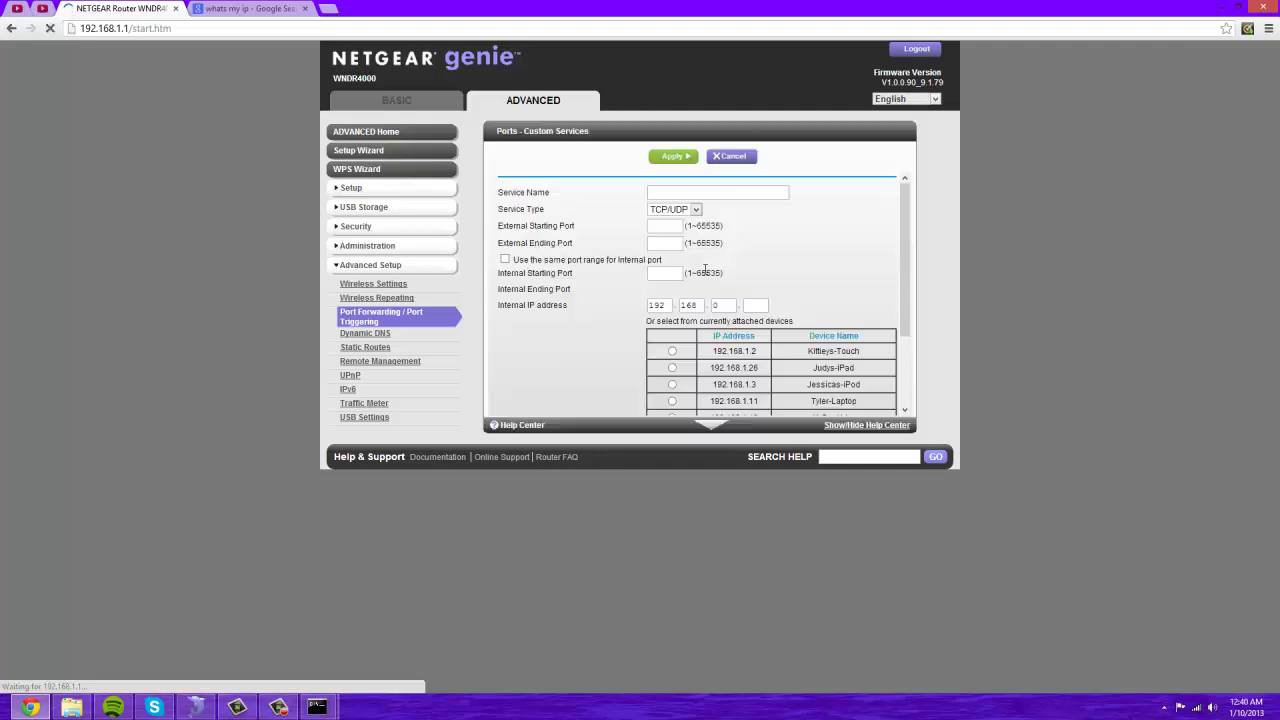
- Add and apply a second custom service forwarding ports 8085–8085 to 192.168.1.8
left_click(672, 225)
type("8085")
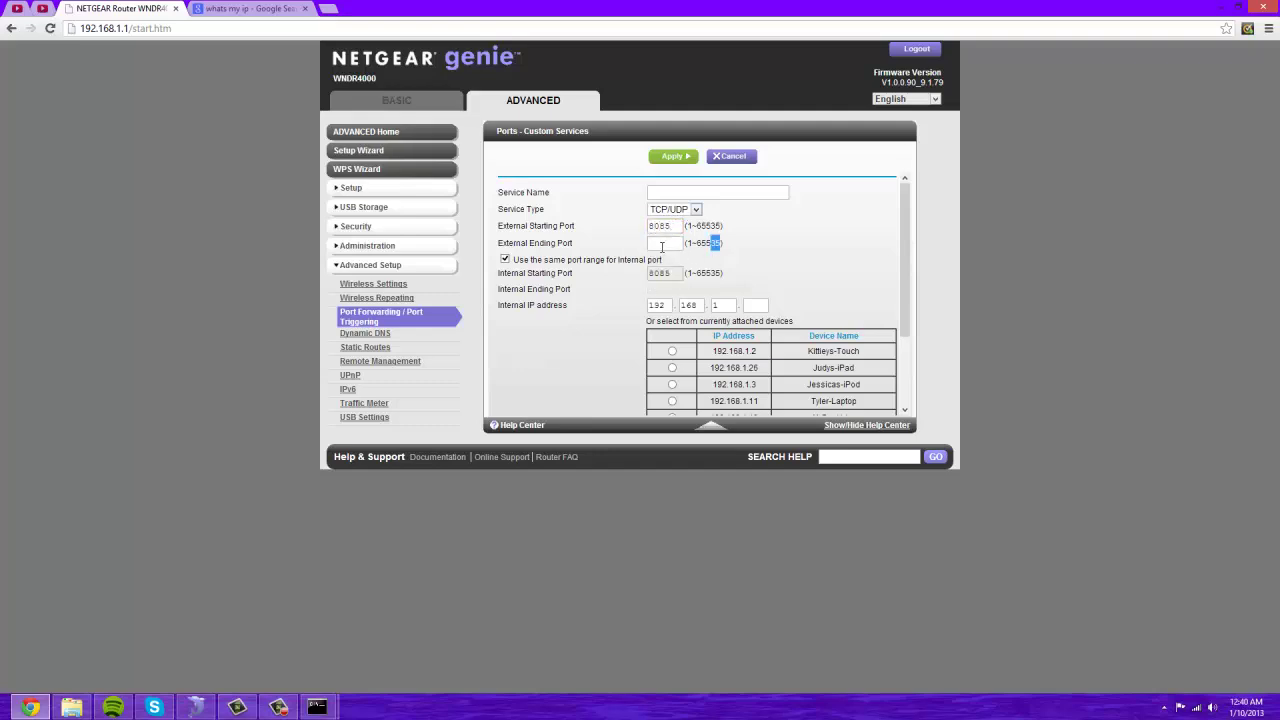
left_click(662, 244)
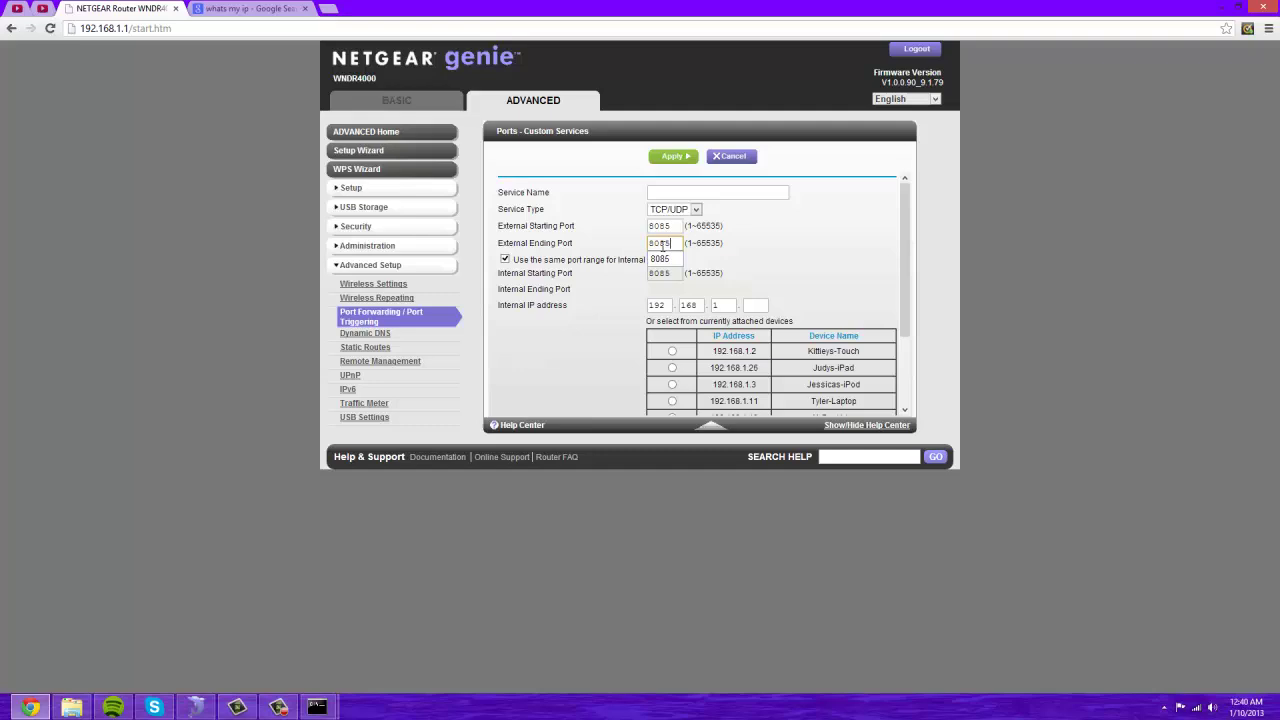
left_click(757, 306)
type("8")
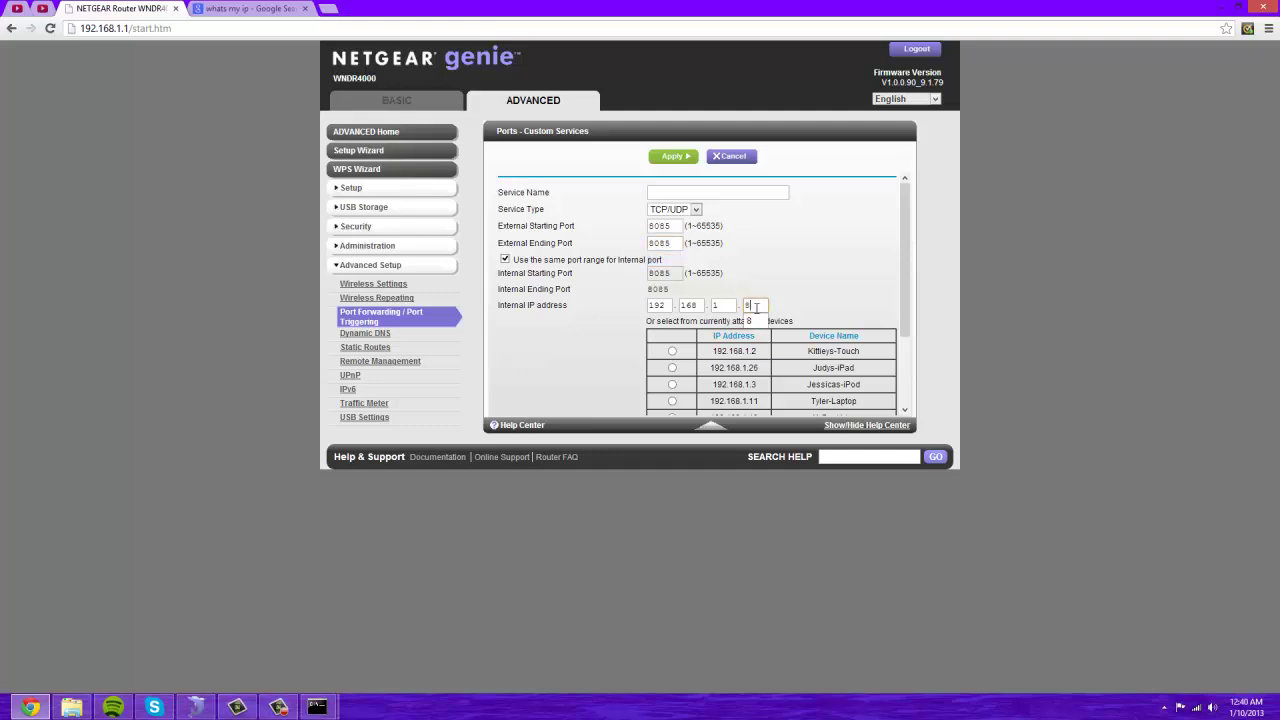
left_click(750, 190)
type("htpc")
scroll(793, 348, "down", 2)
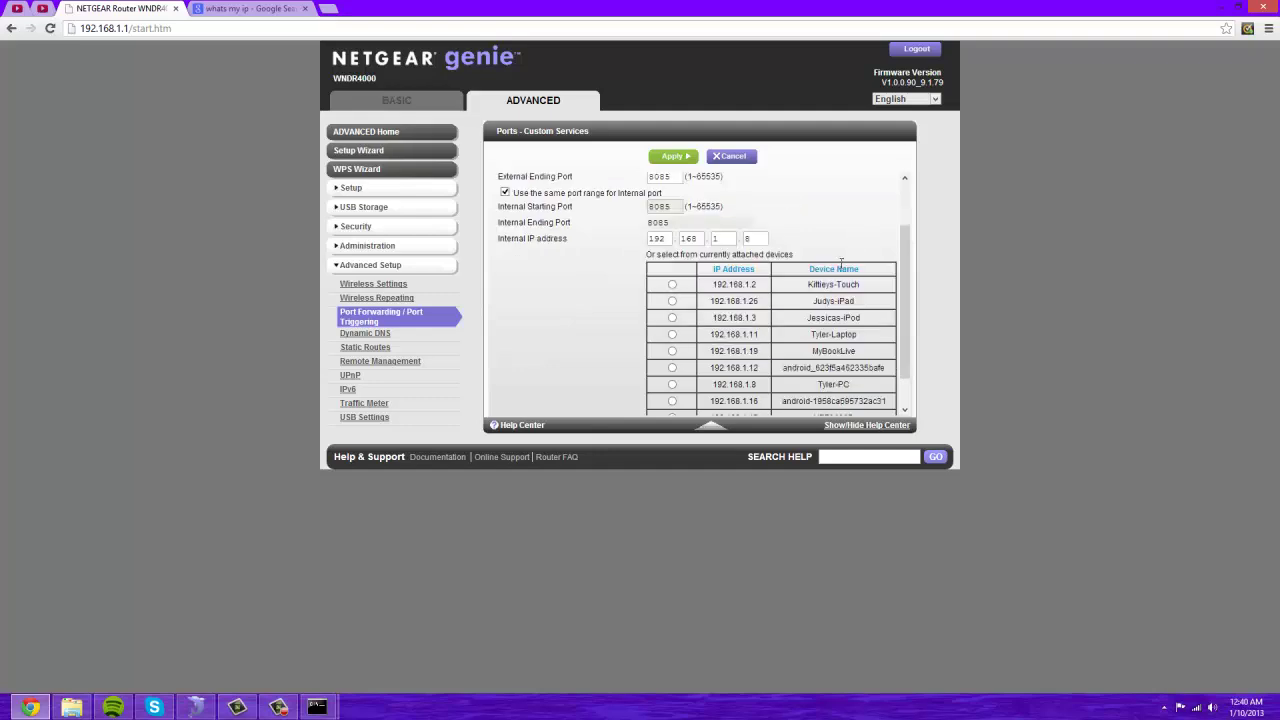
left_click(677, 158)
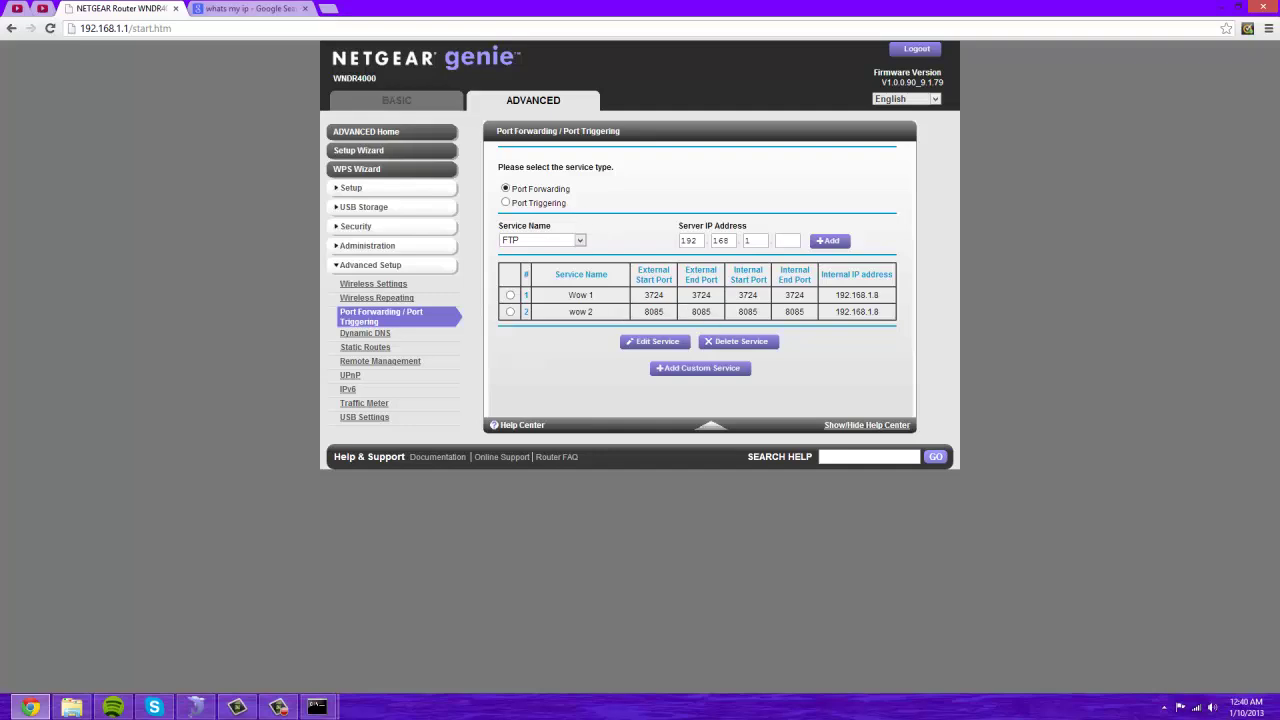
- Launch Zaxer's Control Panel from the Rengs-Ewow-Repack eternion core folder
left_click(77, 706)
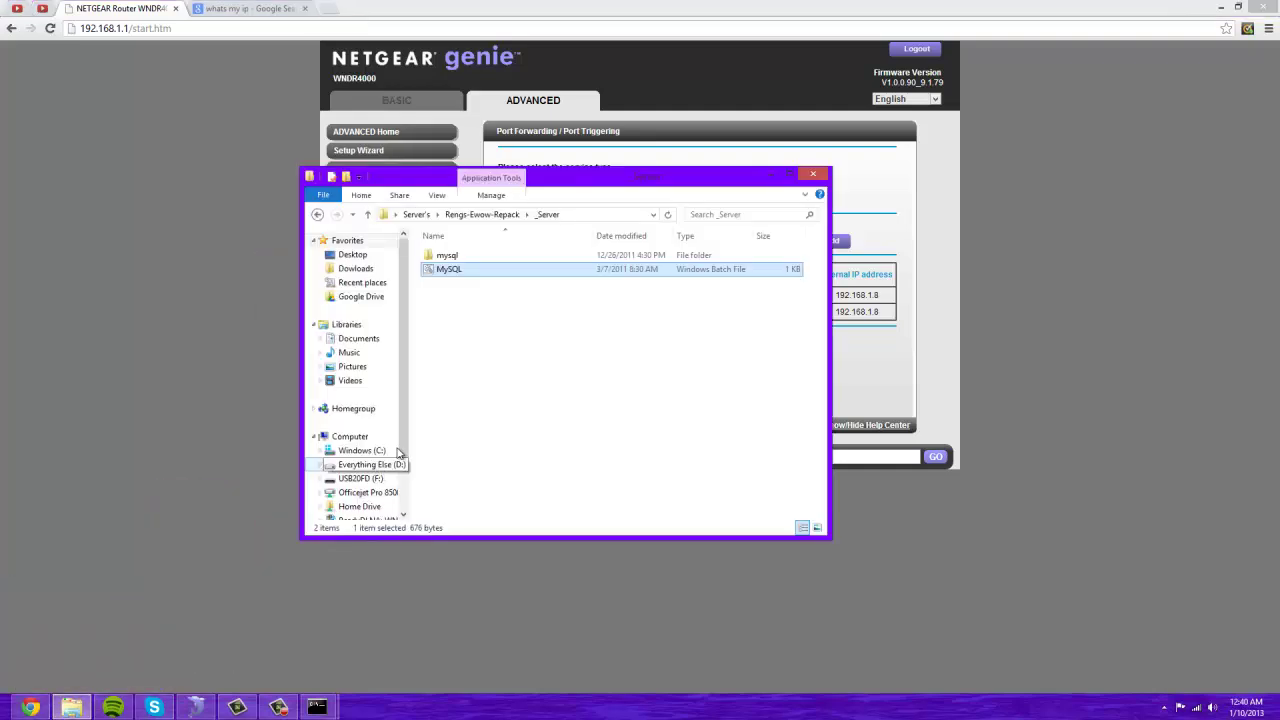
left_click(488, 214)
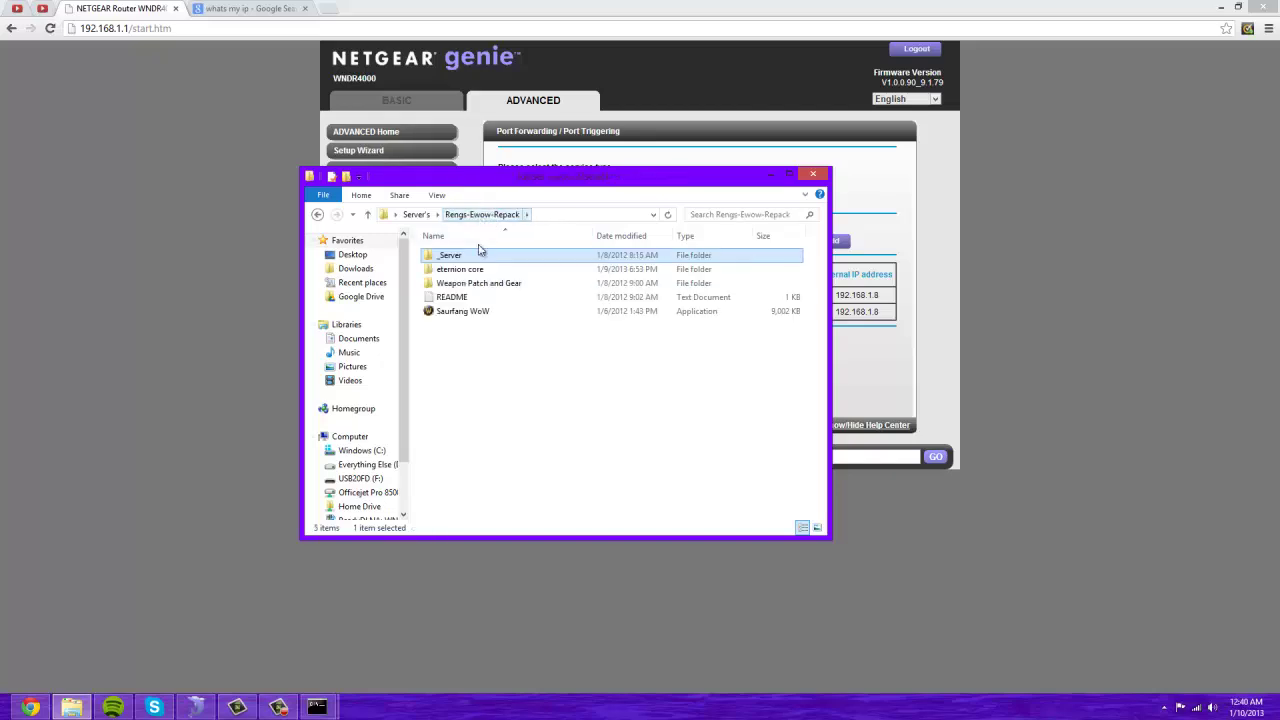
double_click(457, 270)
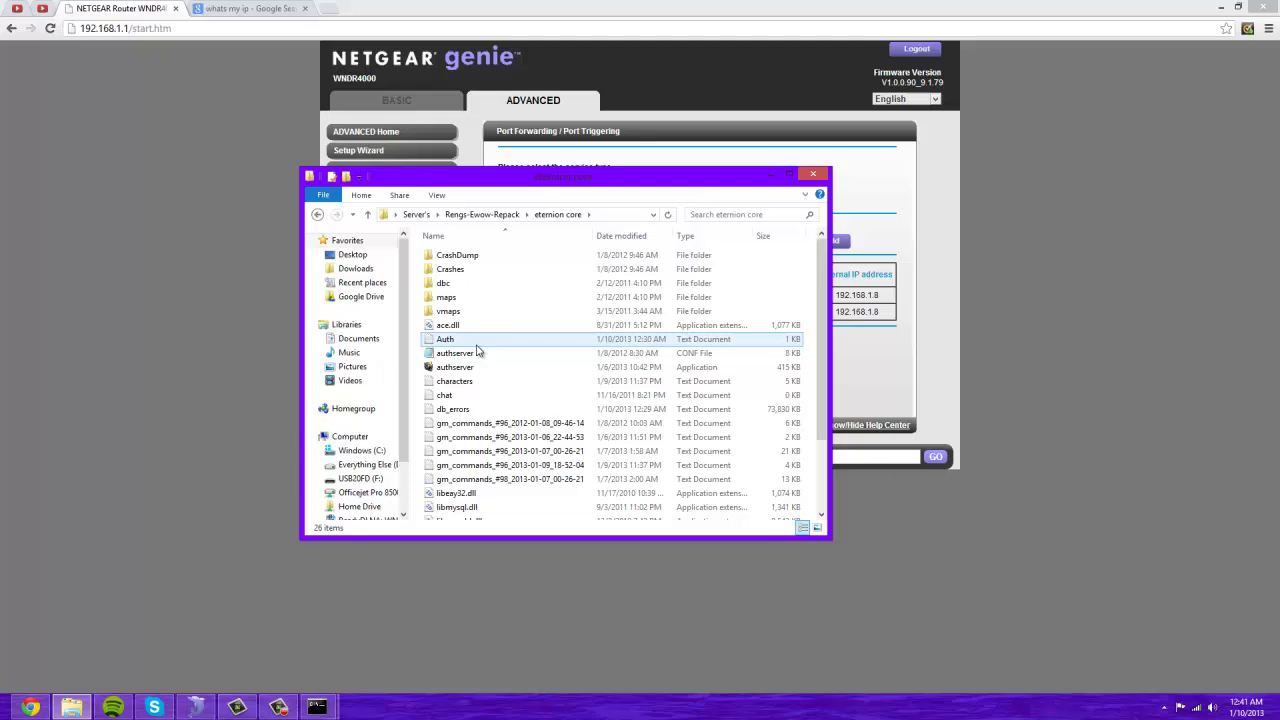
scroll(462, 400, "down", 3)
double_click(462, 512)
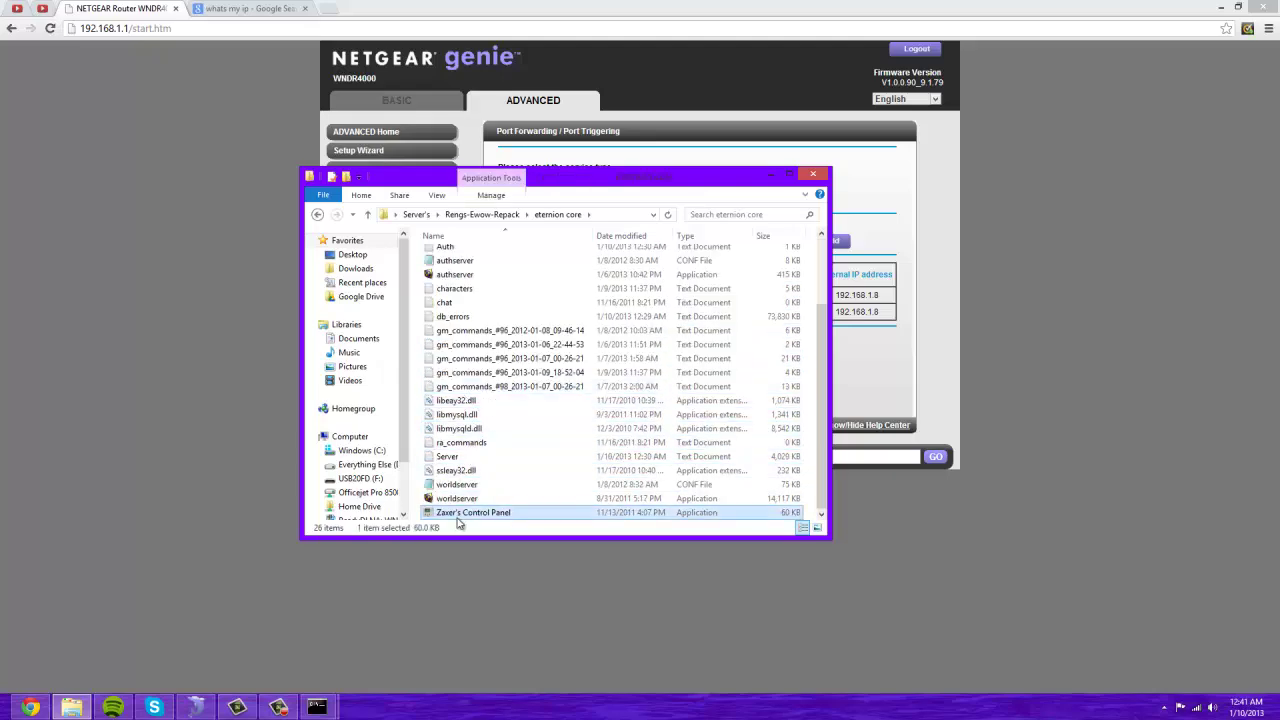
- Start the world and login servers, close the control panel, and open a blank Chrome tab
left_click(168, 189)
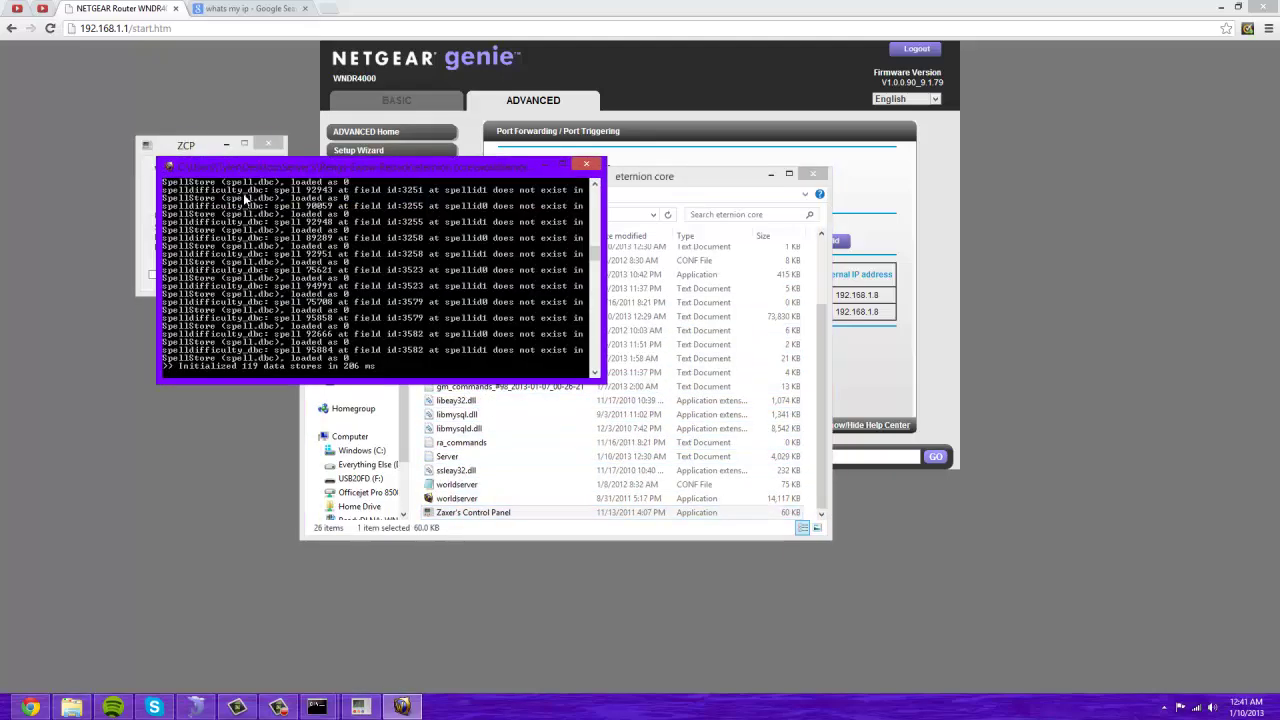
left_click_drag(273, 170, 576, 136)
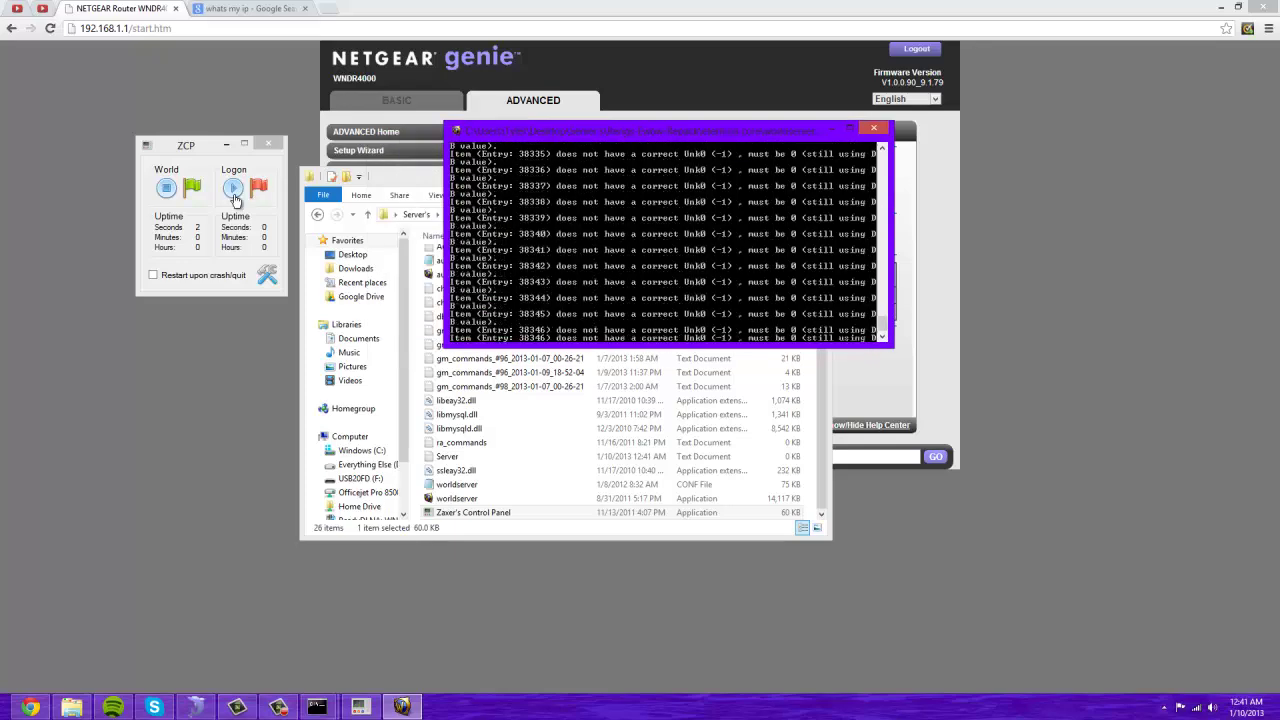
left_click(234, 194)
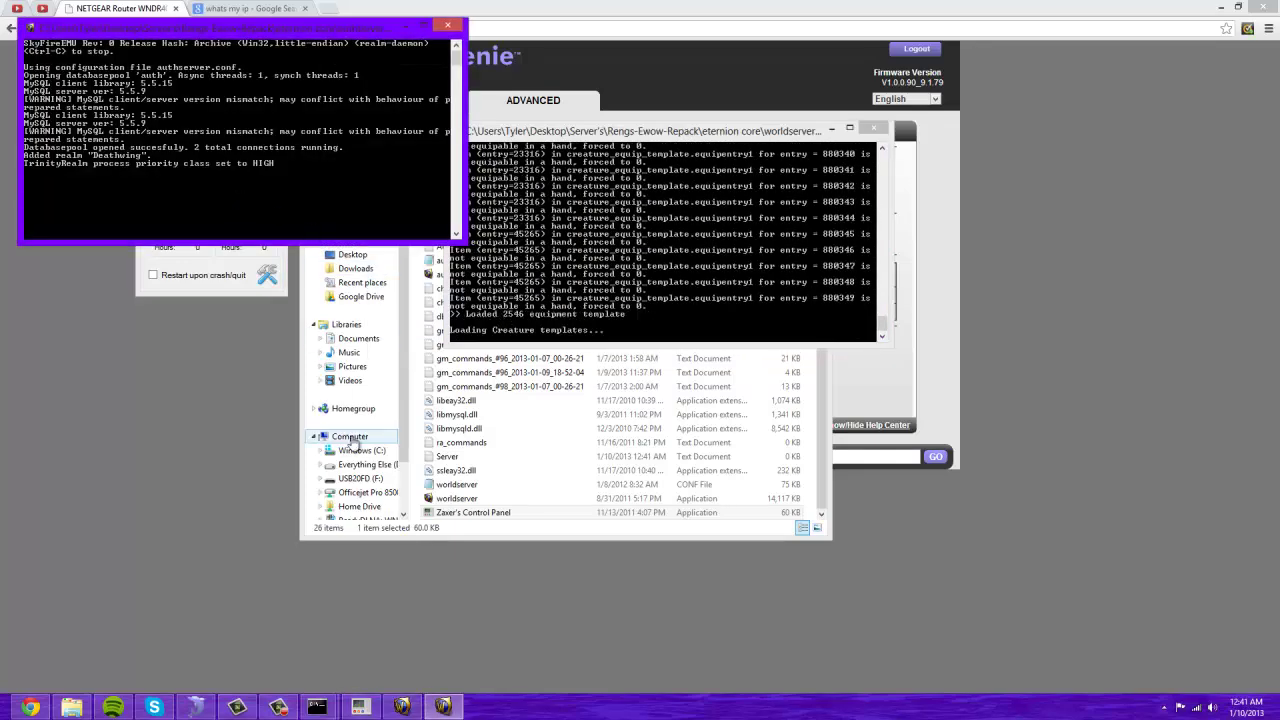
left_click(255, 288)
left_click(268, 145)
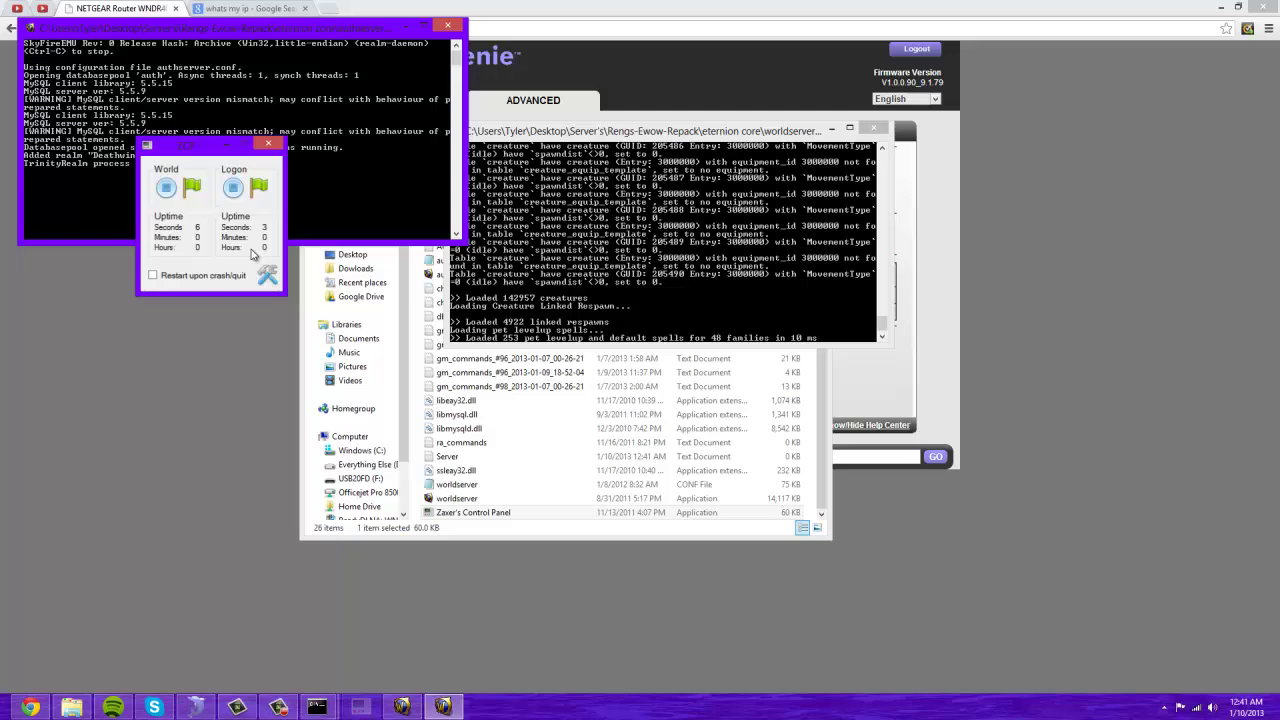
left_click(201, 348)
left_click(330, 9)
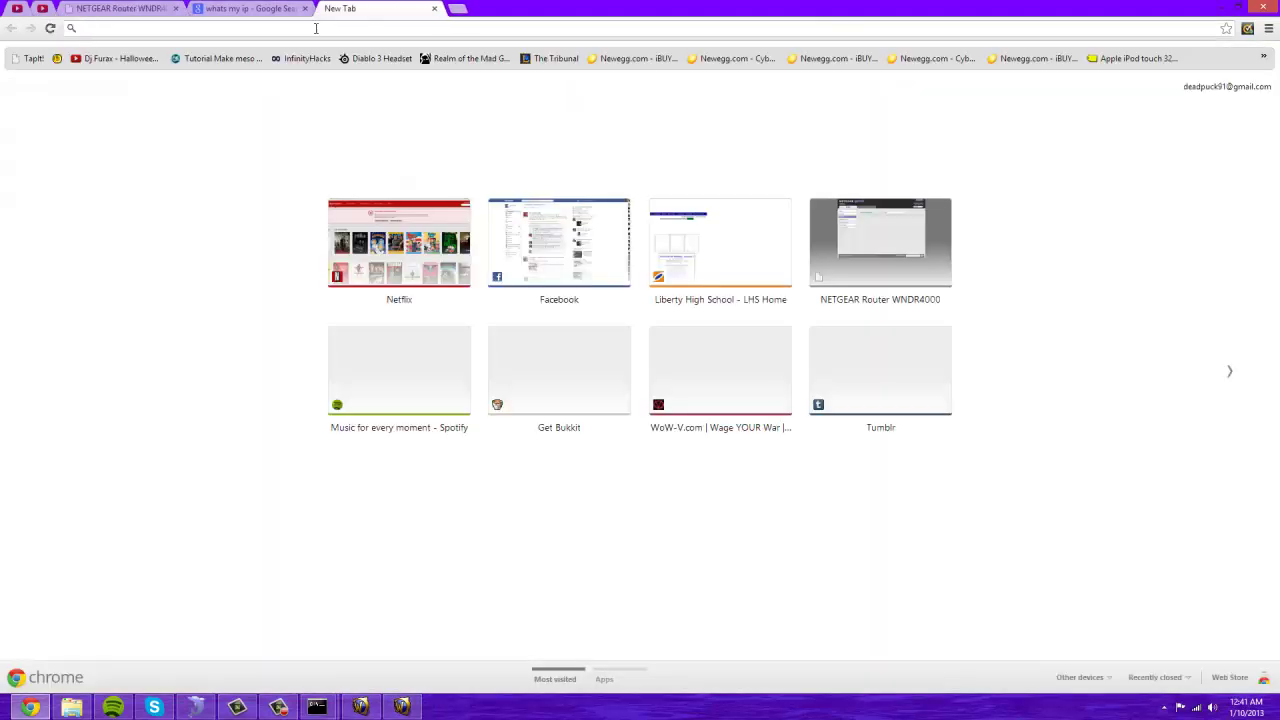
- Load canyouseeme.org while confirming both server consoles are running
type("Canyousee")
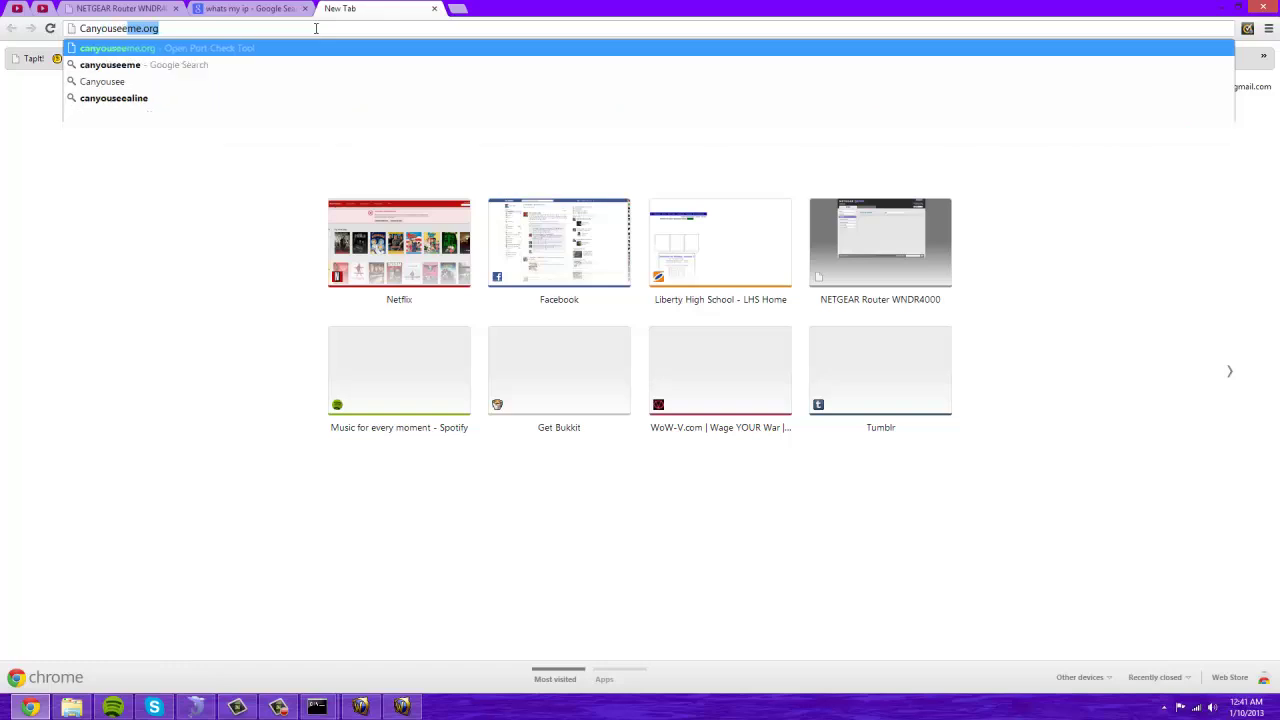
type("me.or")
key("Return")
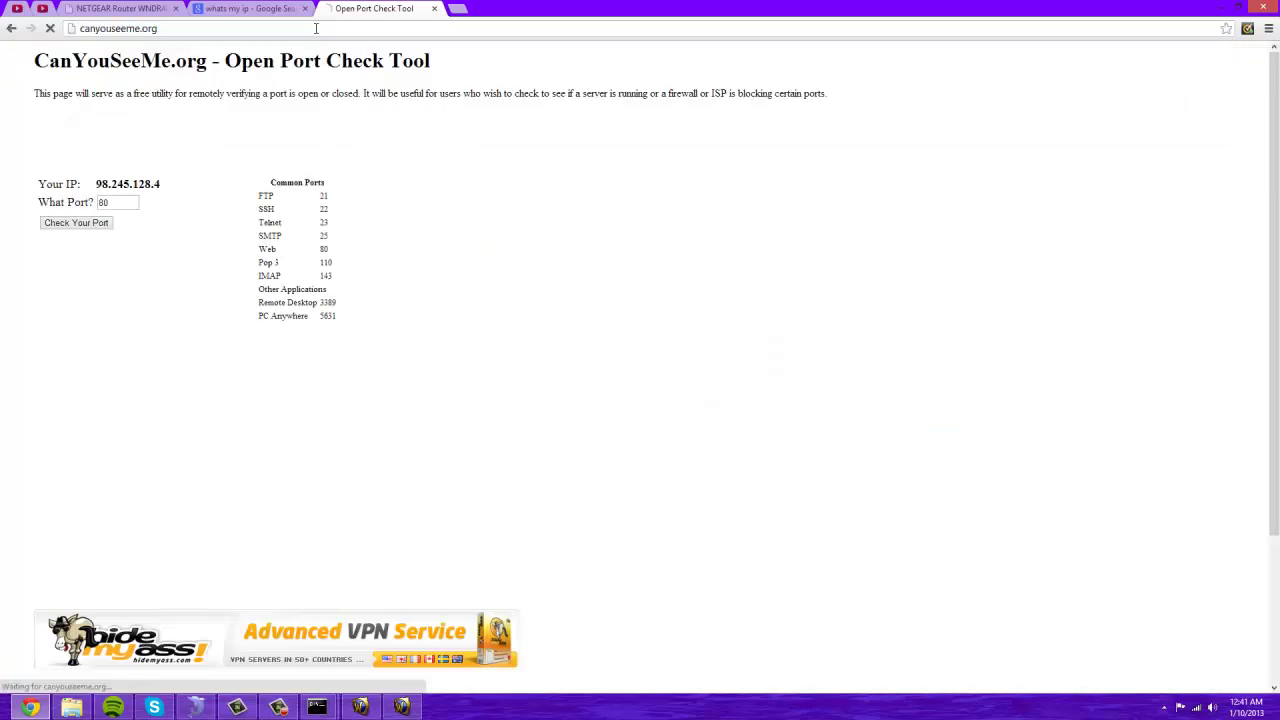
left_click(412, 707)
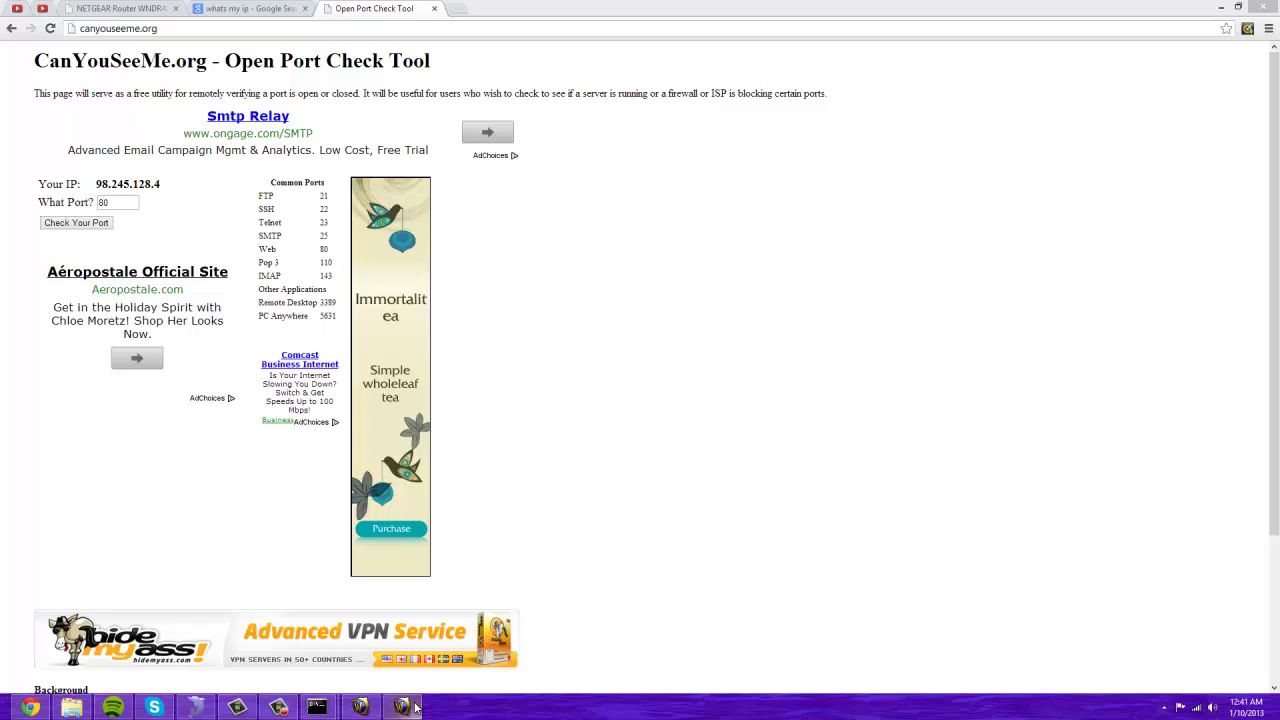
left_click(360, 707)
left_click(5, 440)
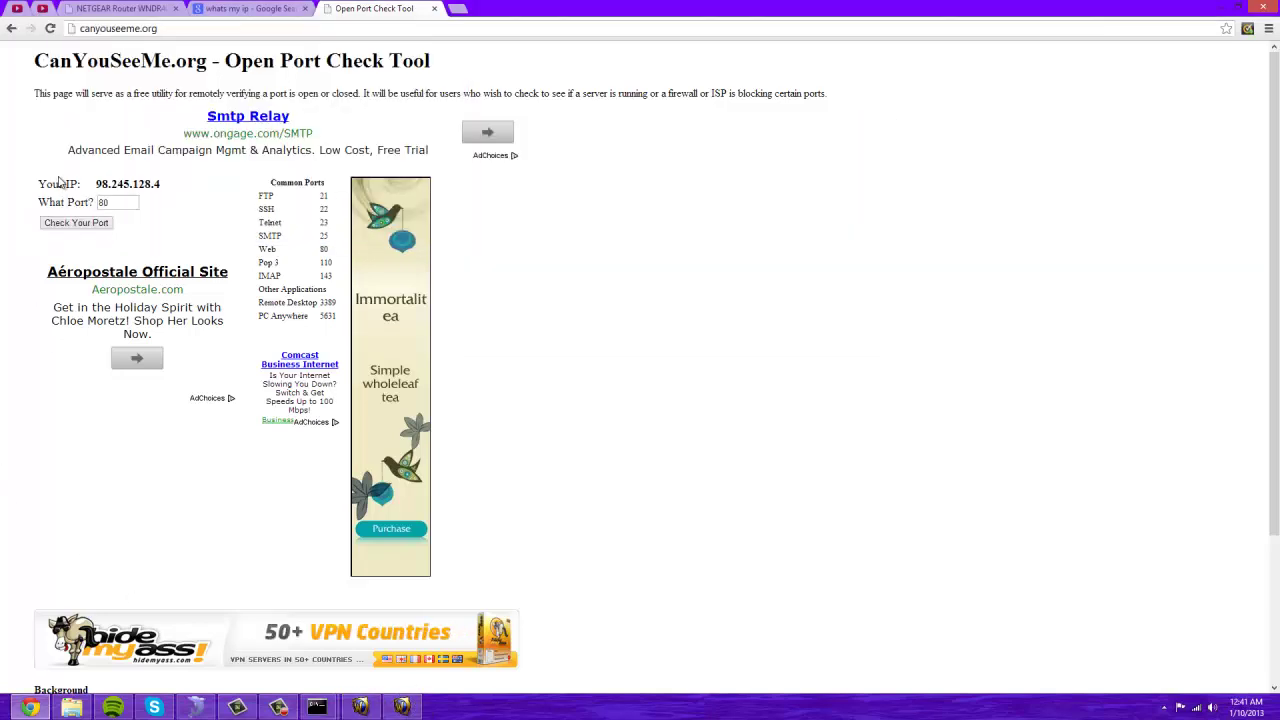
- Check that ports 8085 and 3724 are open on the public IP
left_click(119, 203)
type("85")
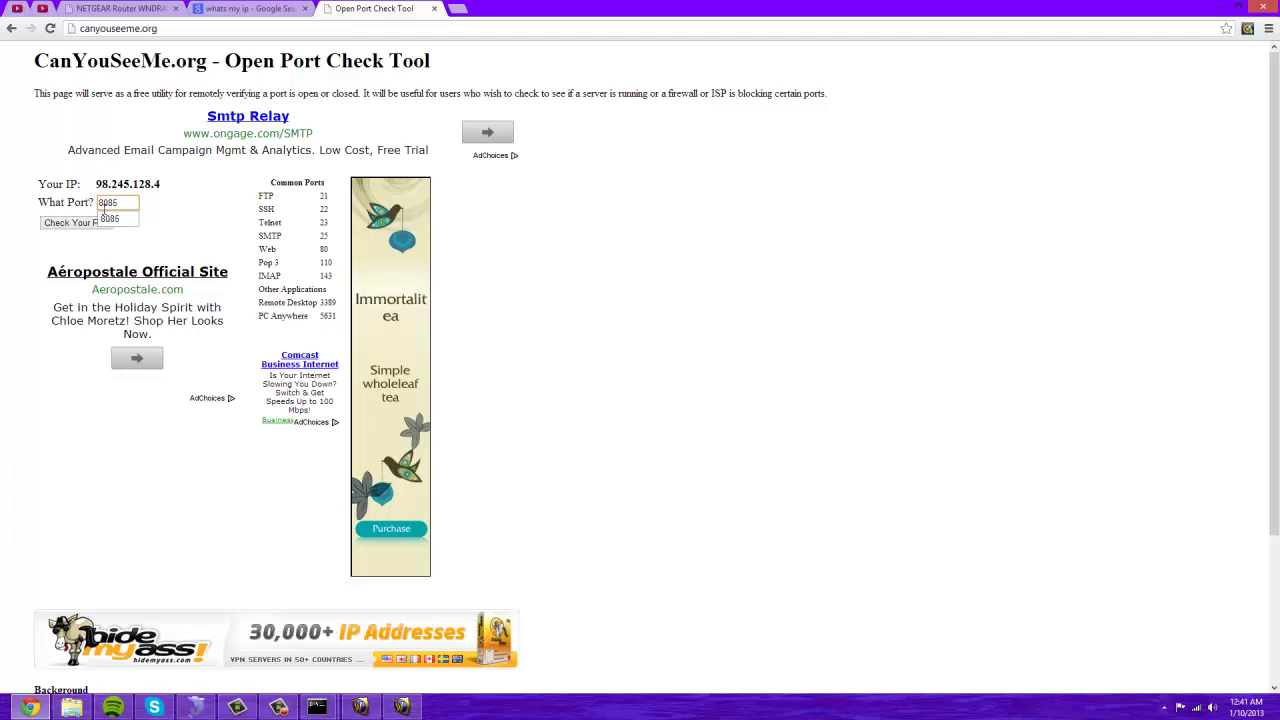
left_click(58, 223)
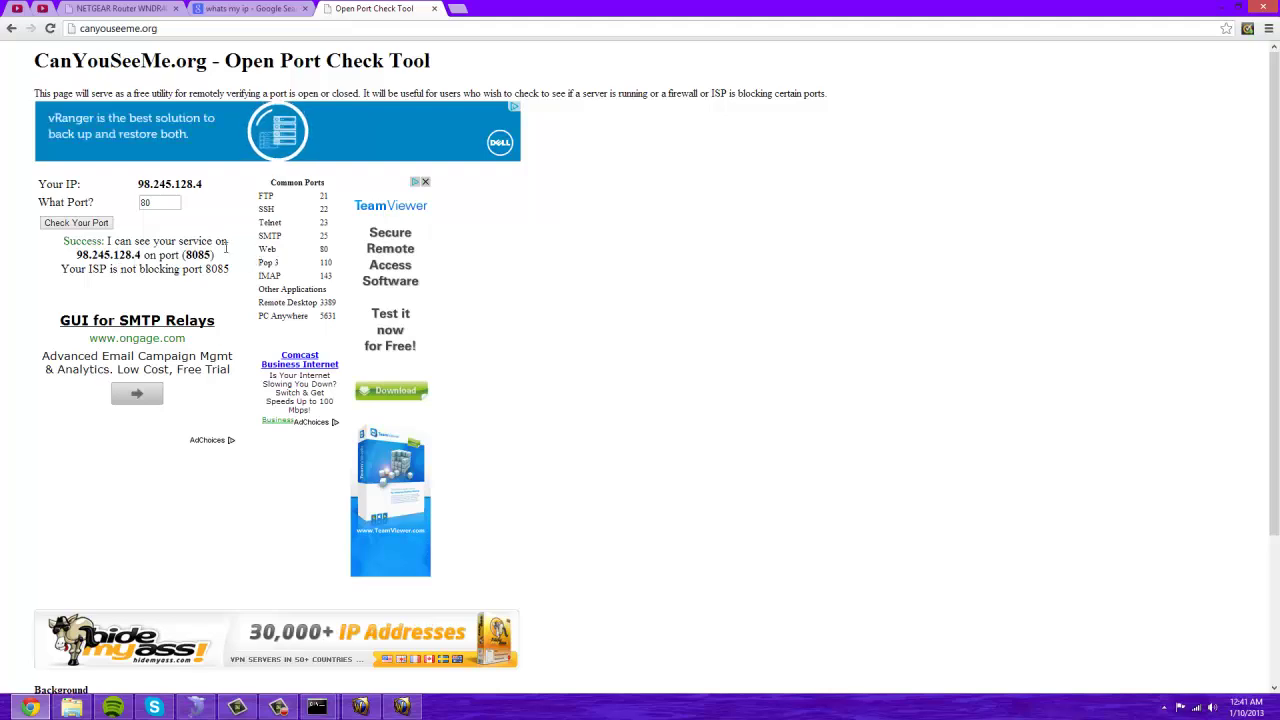
double_click(160, 204)
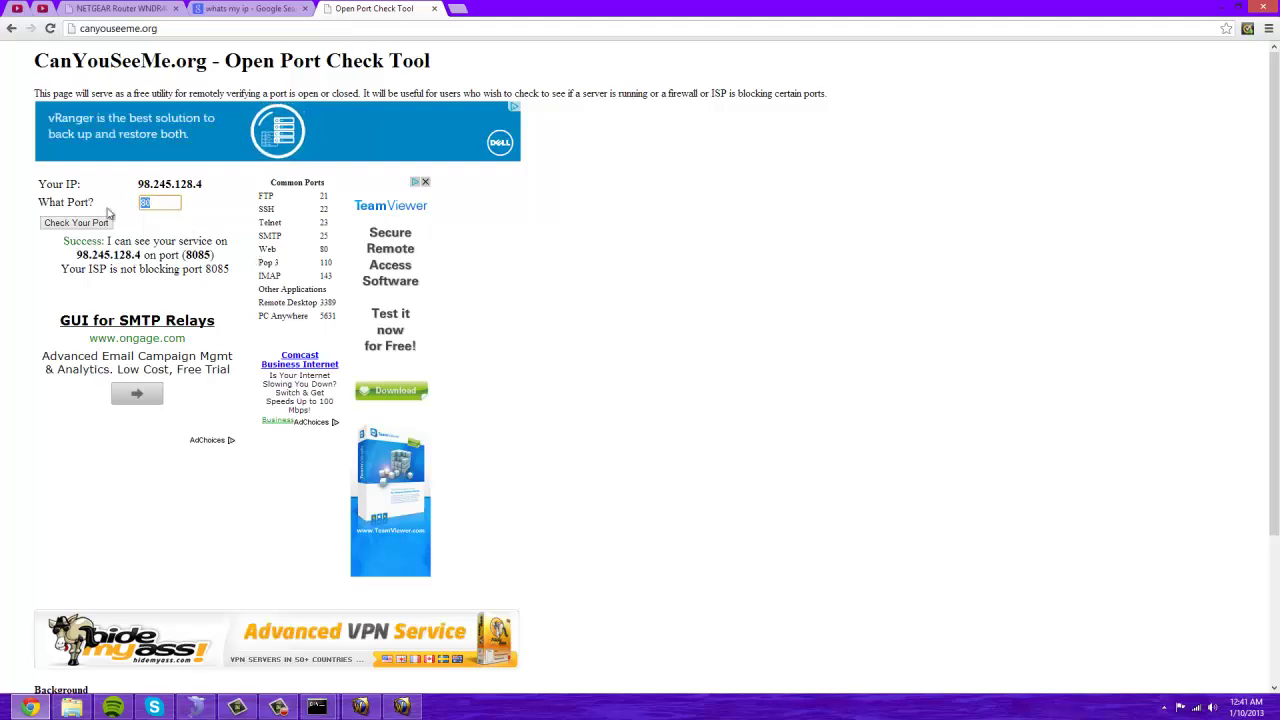
type("3724")
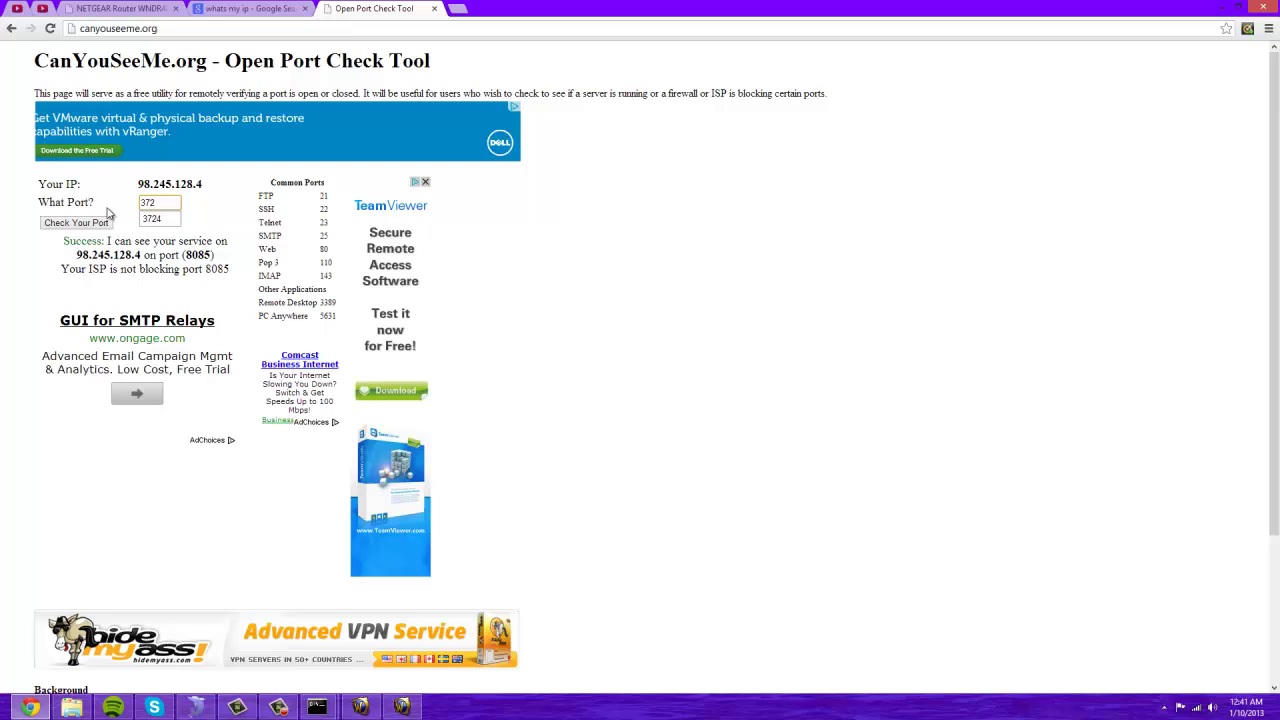
key("Return")
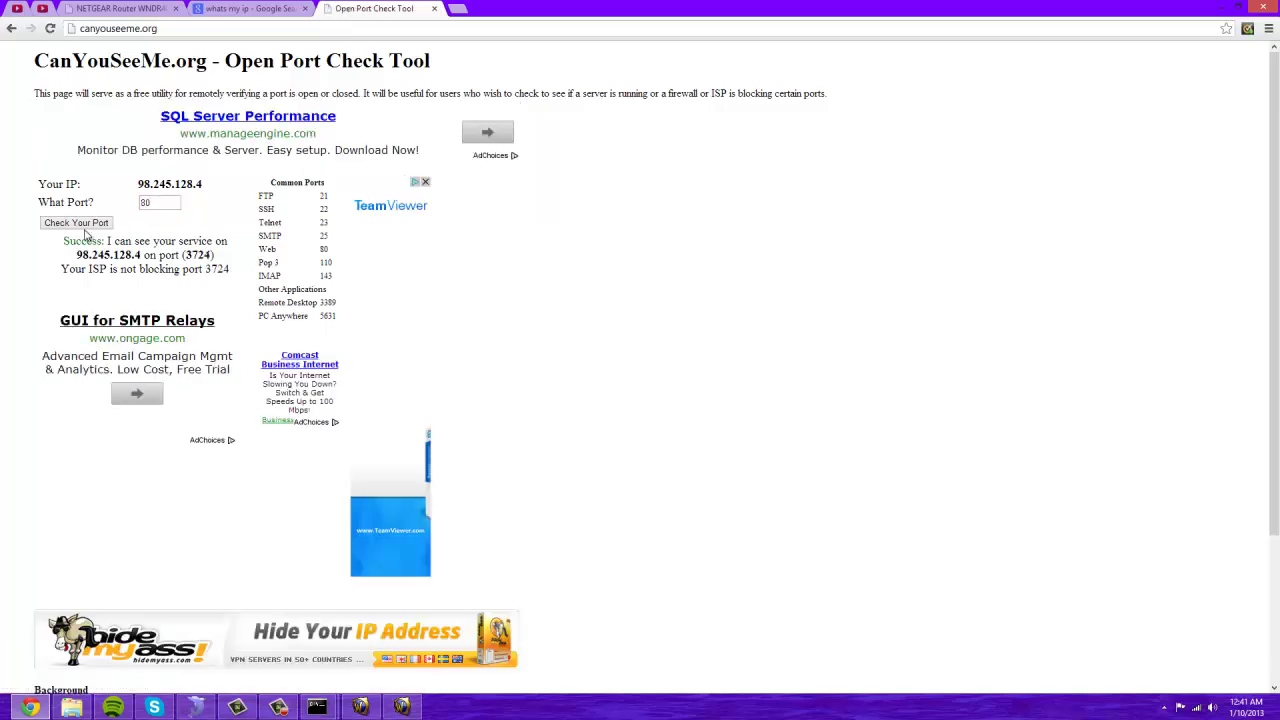
- Close the port checker and router settings tabs, leaving the Google search tab
left_click(435, 9)
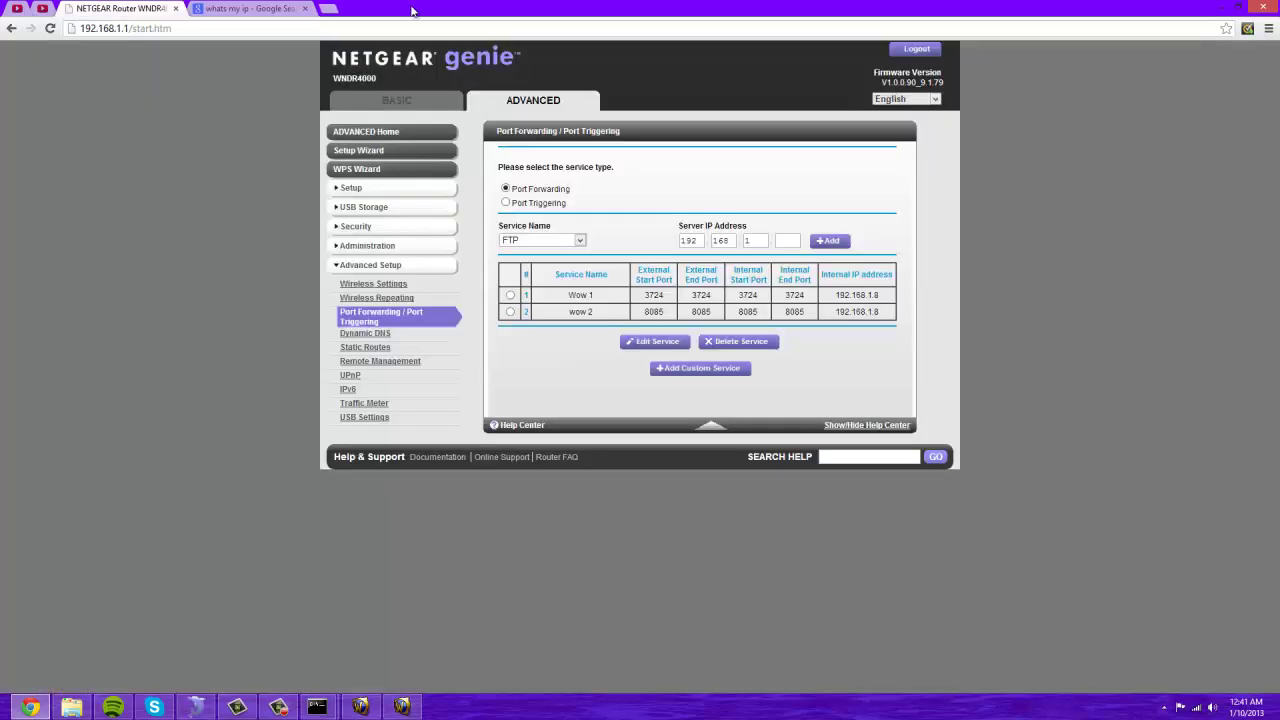
left_click(252, 8)
left_click(167, 10)
left_click(177, 9)
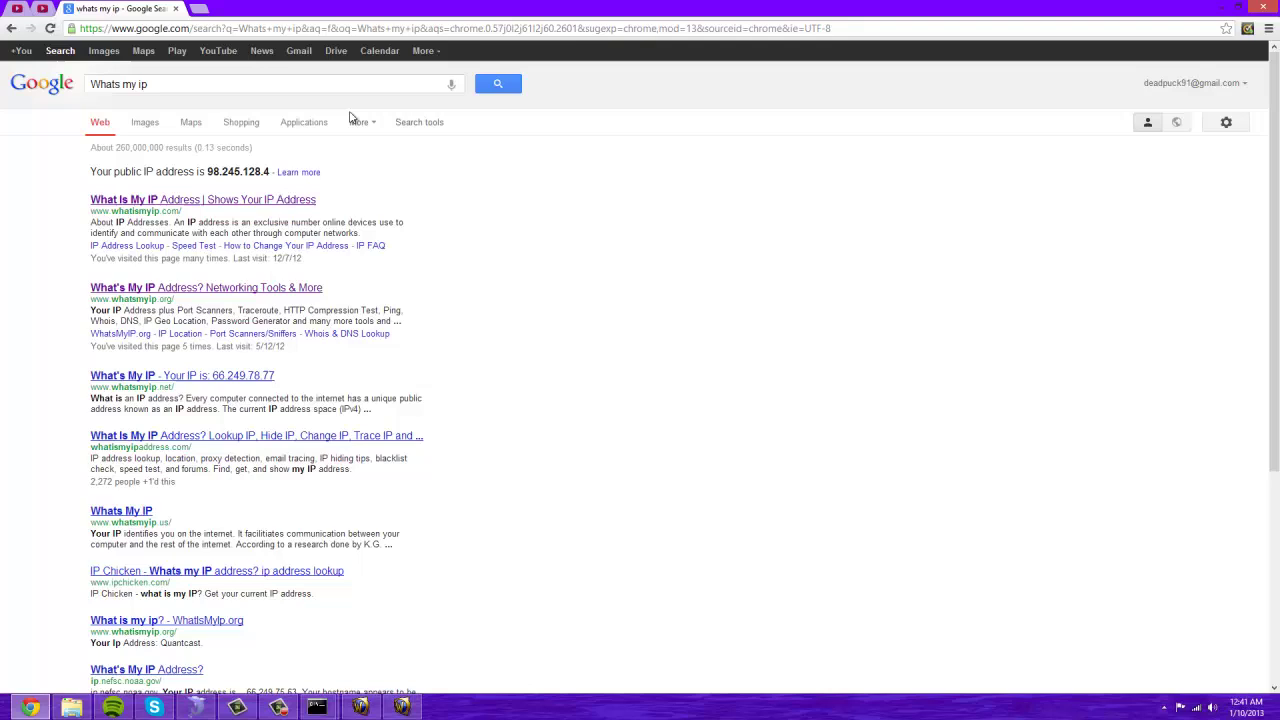
left_click(241, 30)
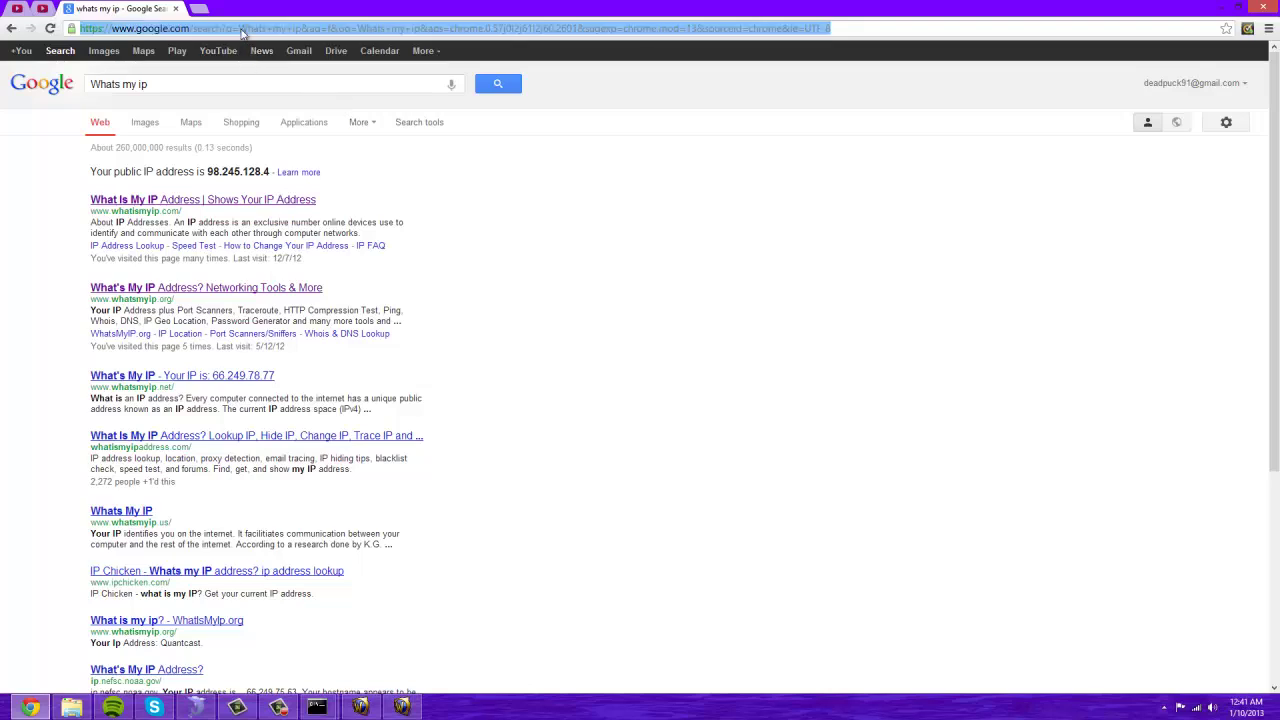
- Search Google for 'Whats my ip'
type("whats")
key("BackSpace")
key("BackSpace")
key("BackSpace")
key("BackSpace")
key("BackSpace")
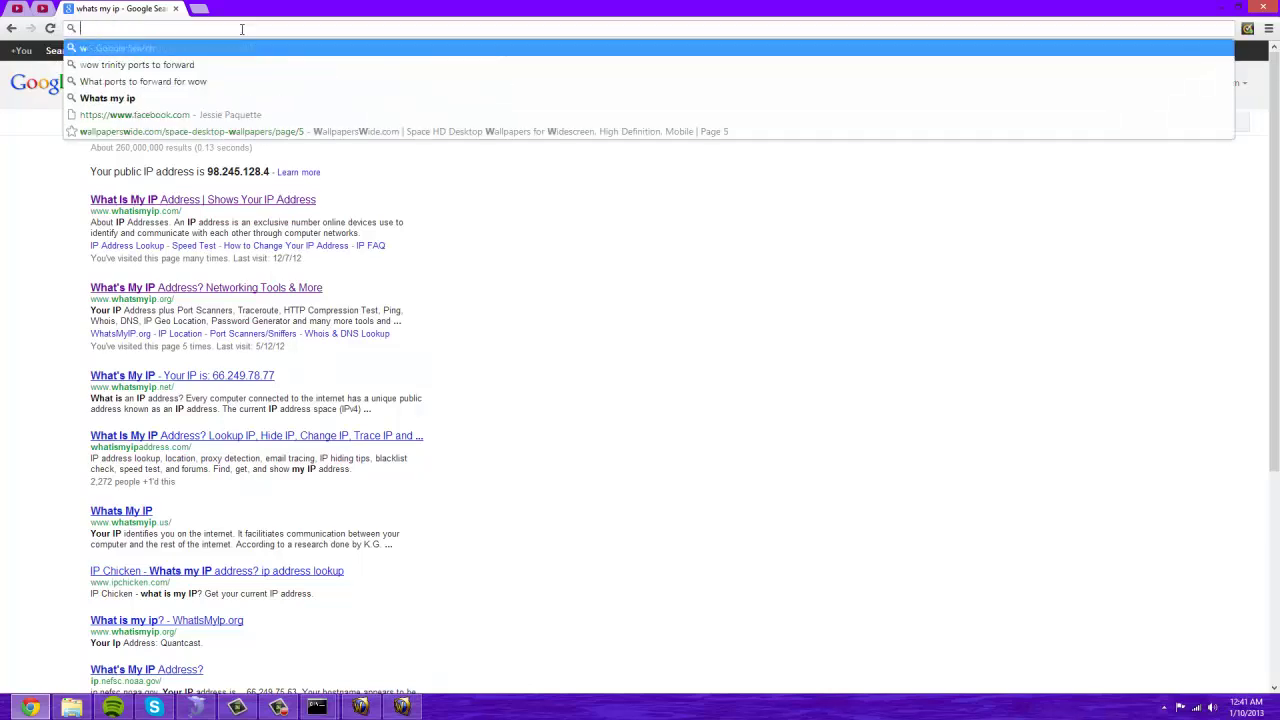
type("Whats my ip")
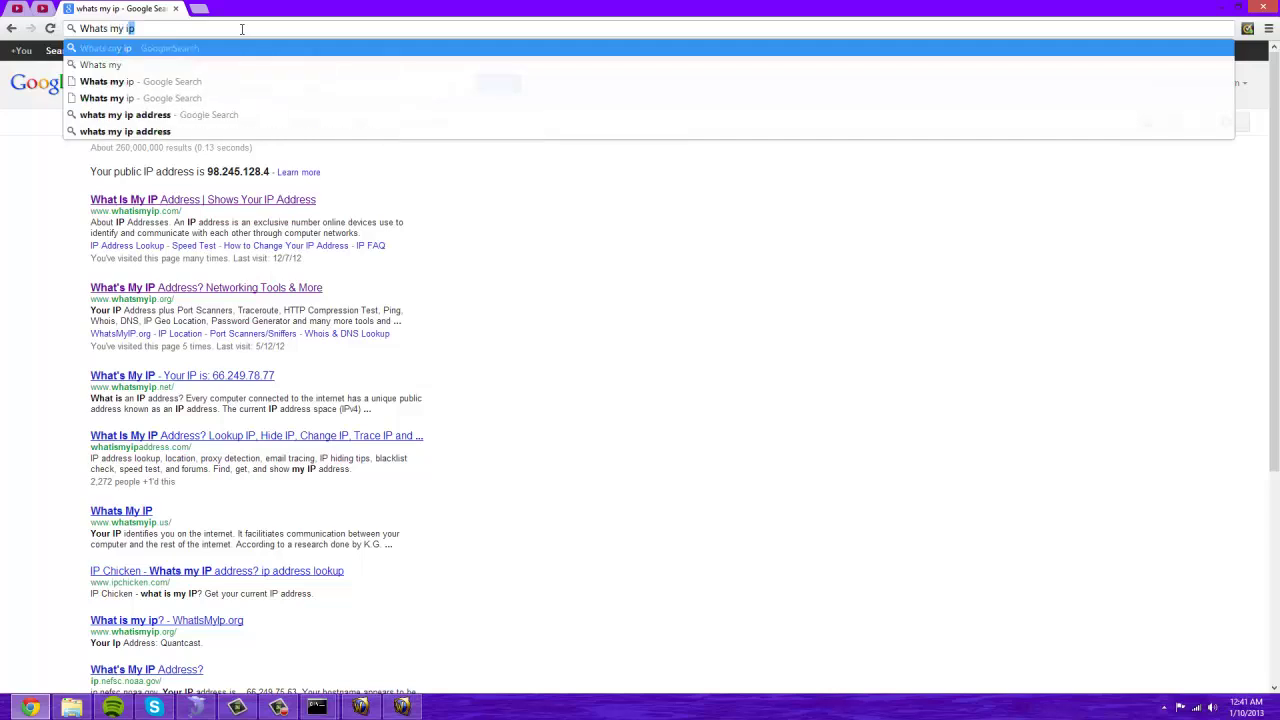
key("Return")
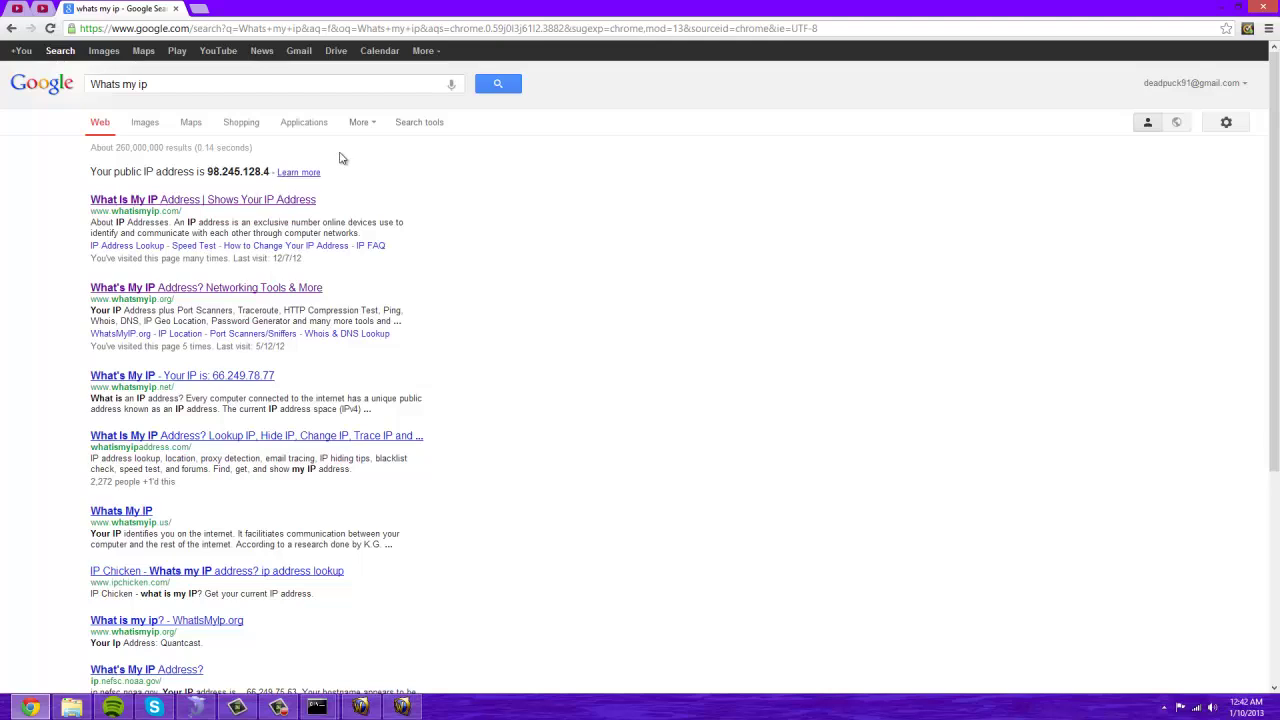
- Close the Command Prompt and minimize the server folder and browser windows
mouse_move(320, 704)
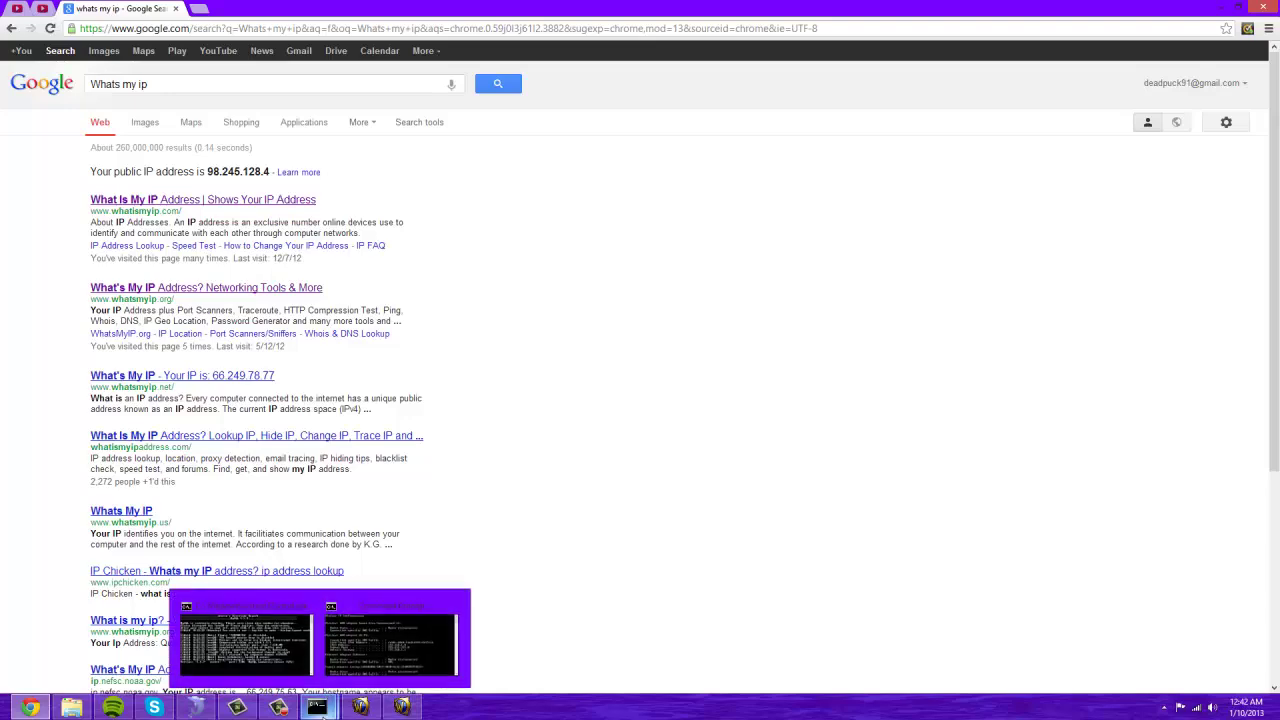
left_click(338, 658)
left_click(71, 707)
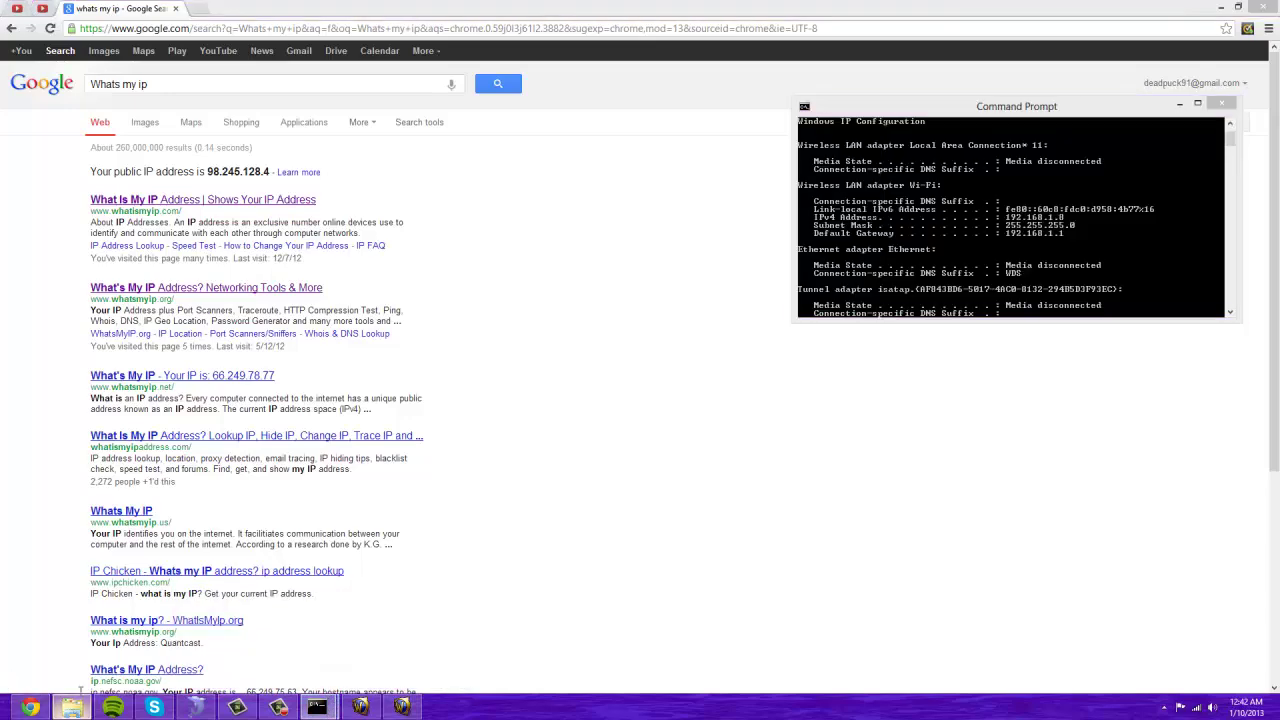
left_click_drag(724, 179, 504, 148)
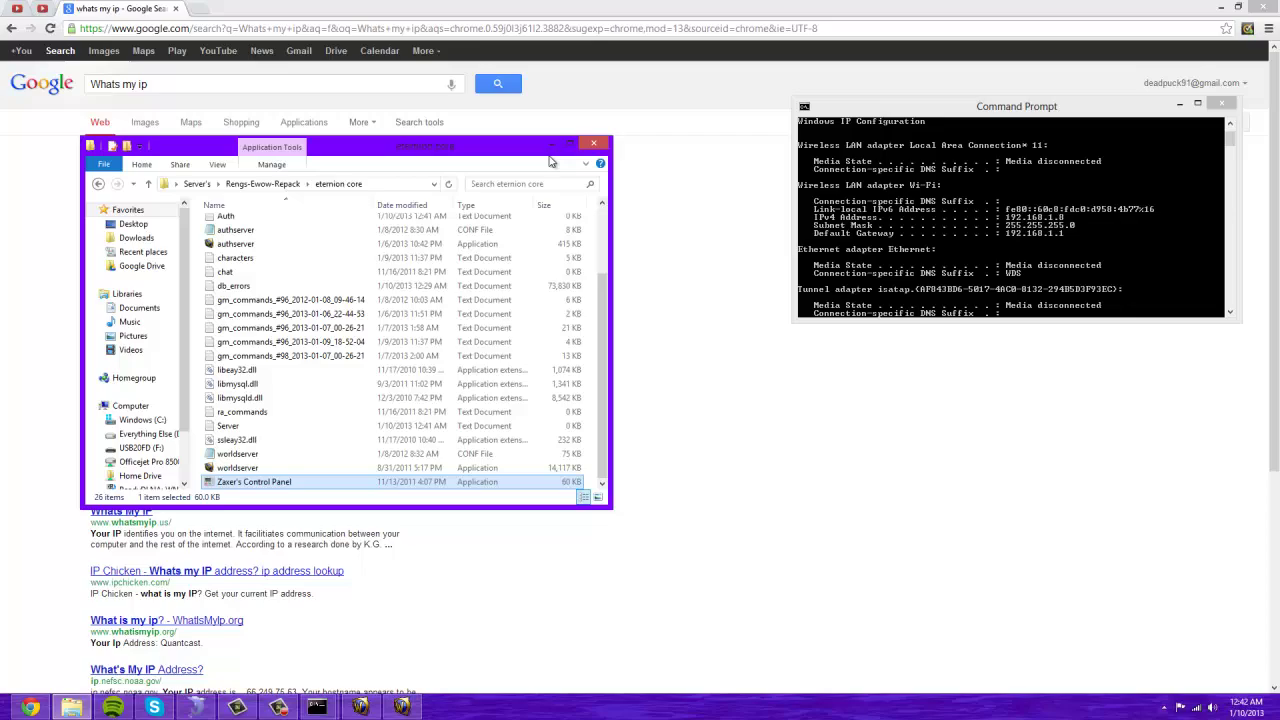
left_click(551, 145)
left_click(1221, 7)
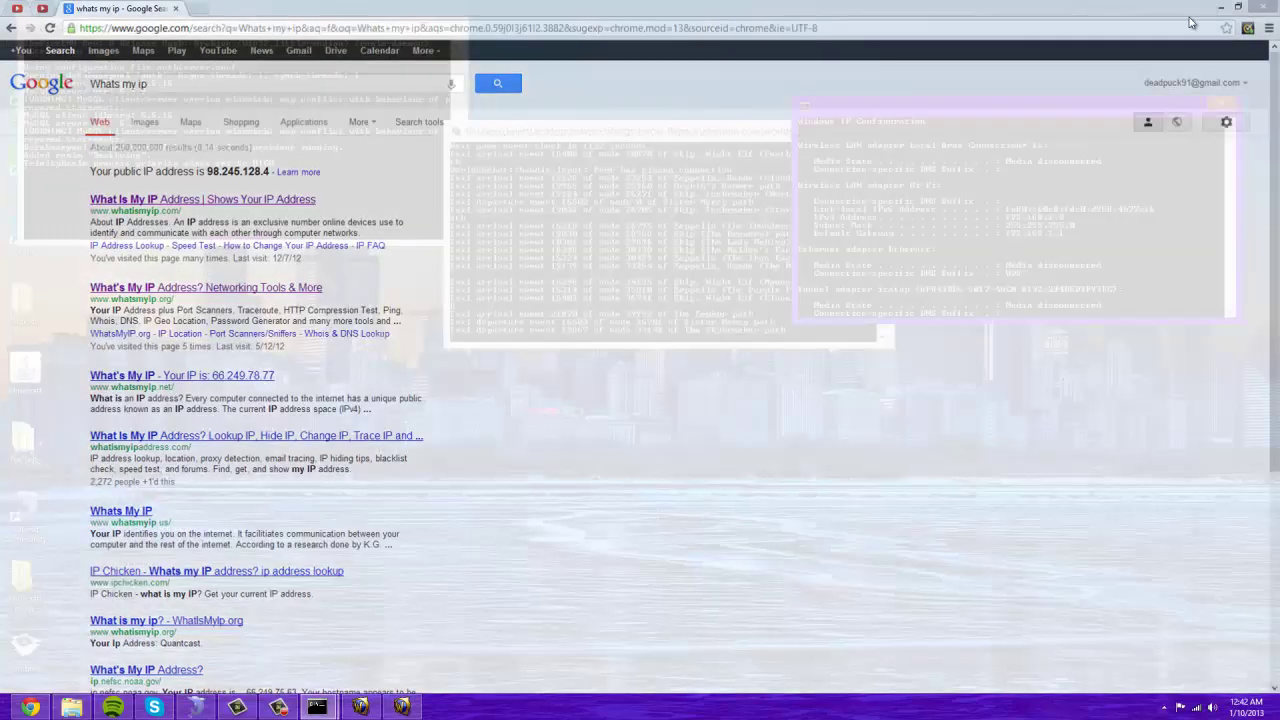
left_click(1221, 104)
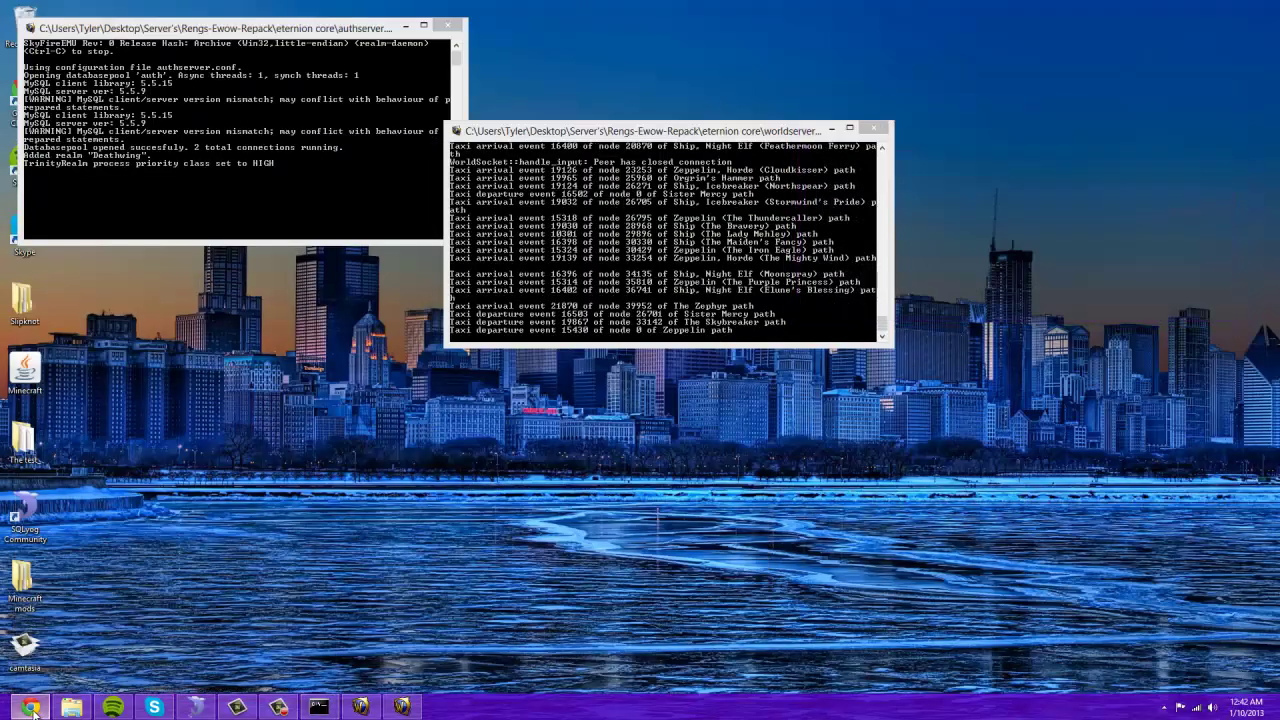
- Restore the Google results and select the public IP address 98.245.128.4
right_click(31, 707)
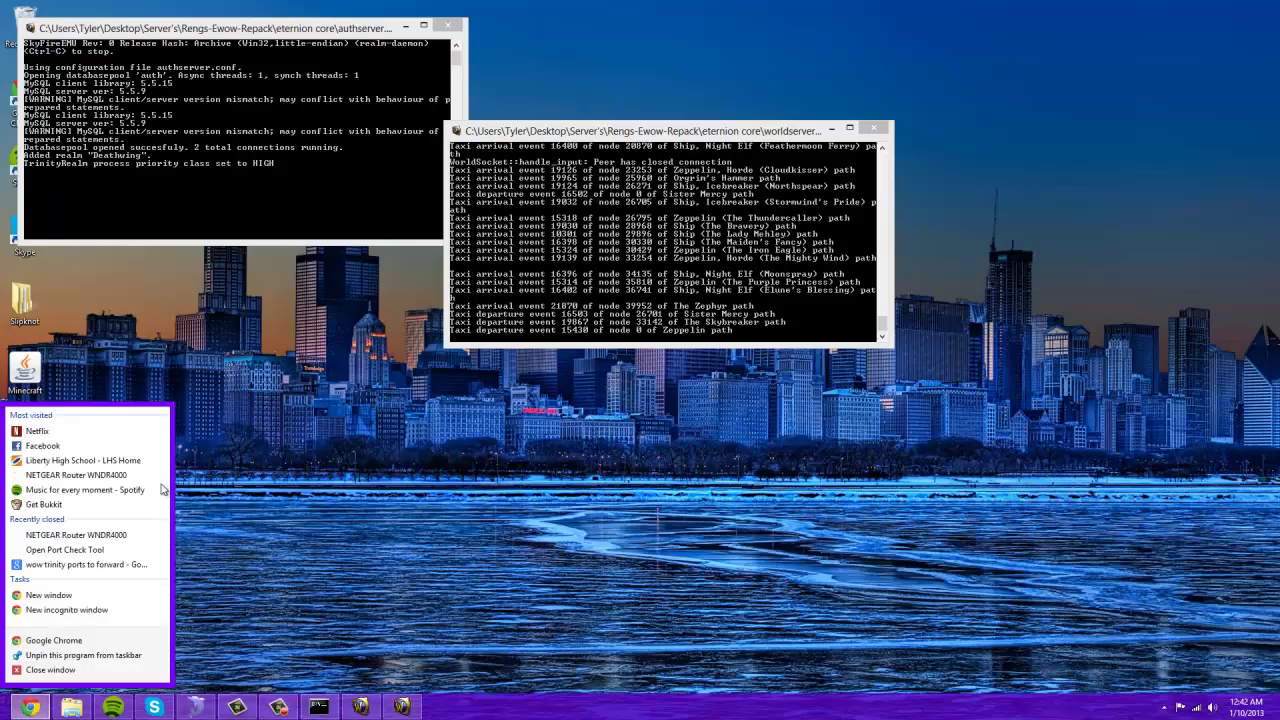
left_click(31, 707)
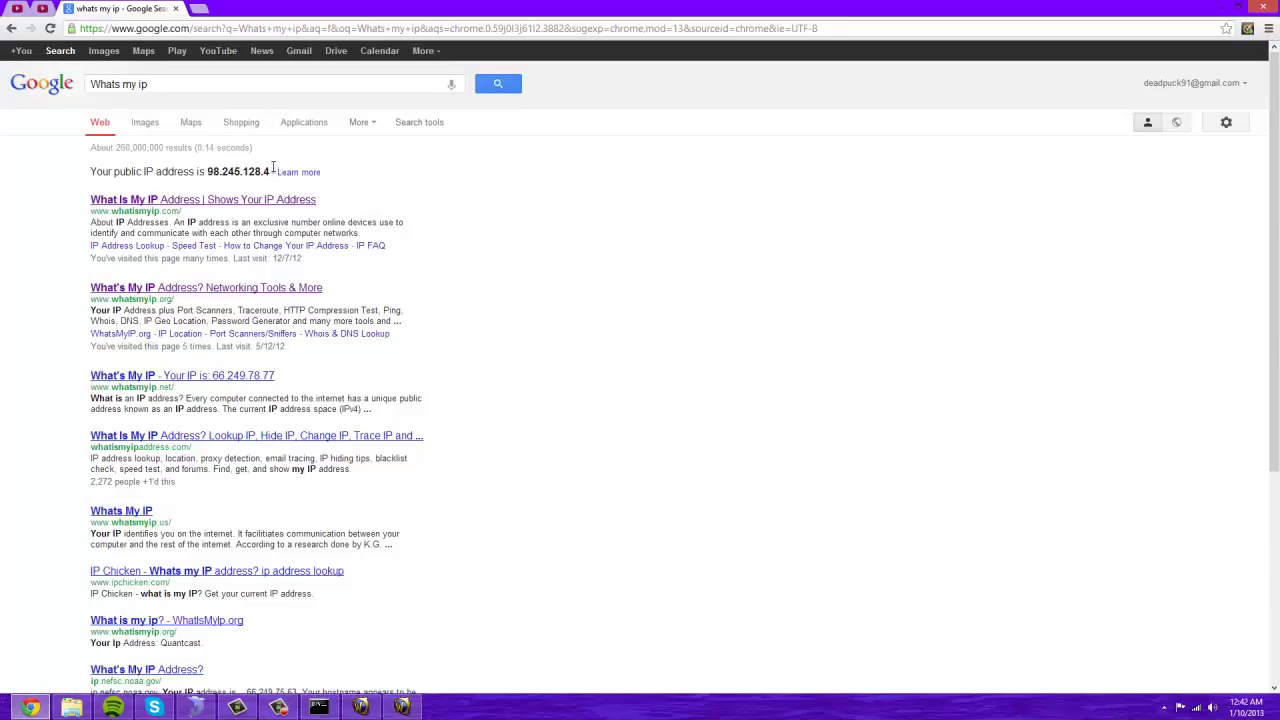
left_click_drag(272, 172, 213, 172)
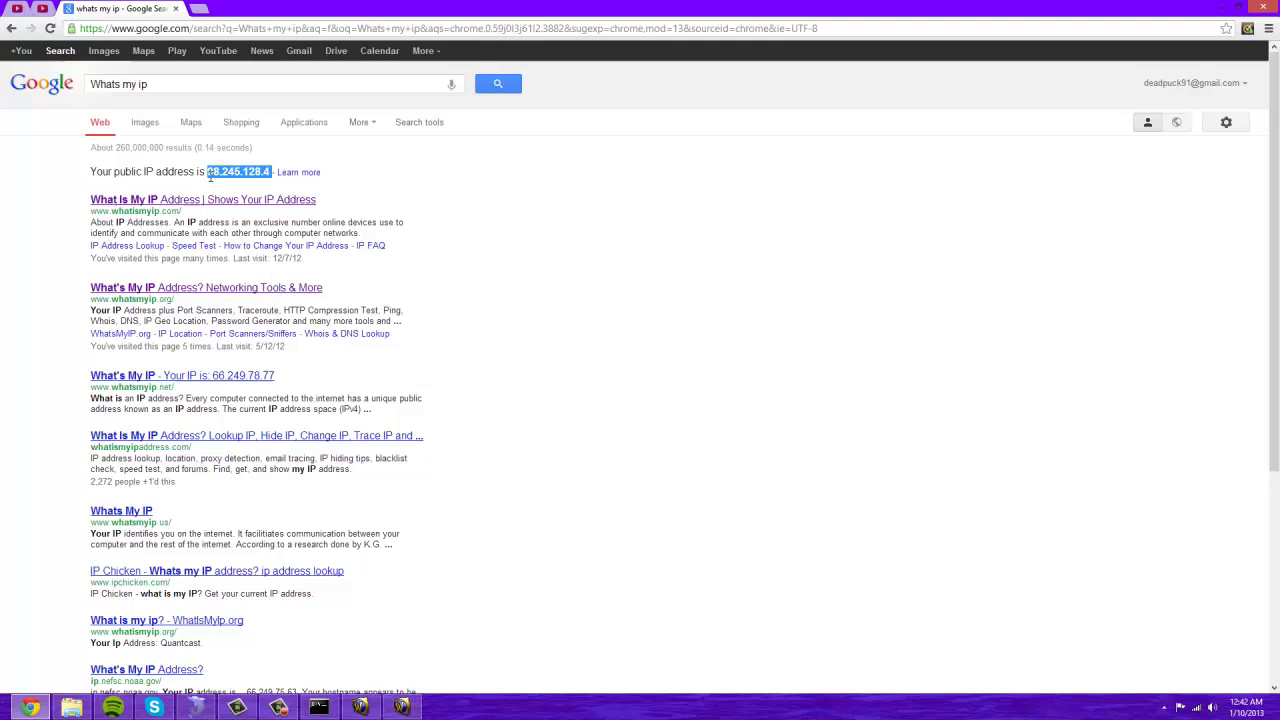
left_click(196, 707)
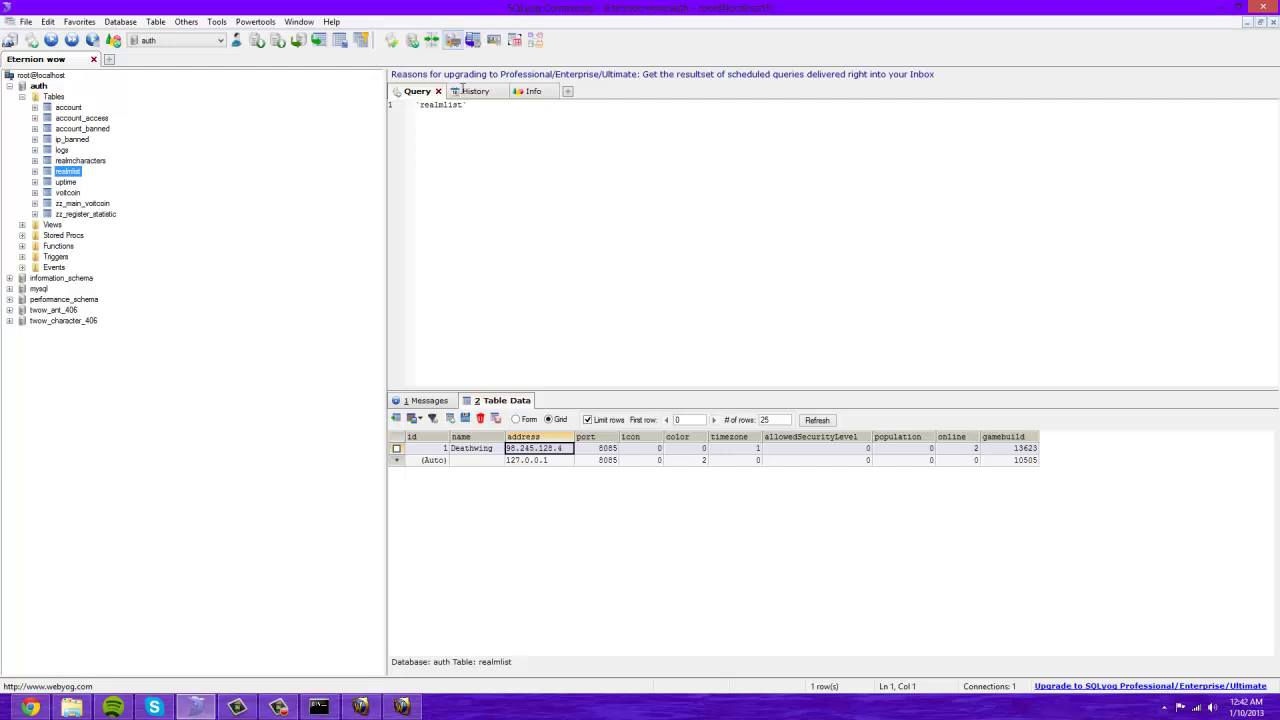
left_click(10, 87)
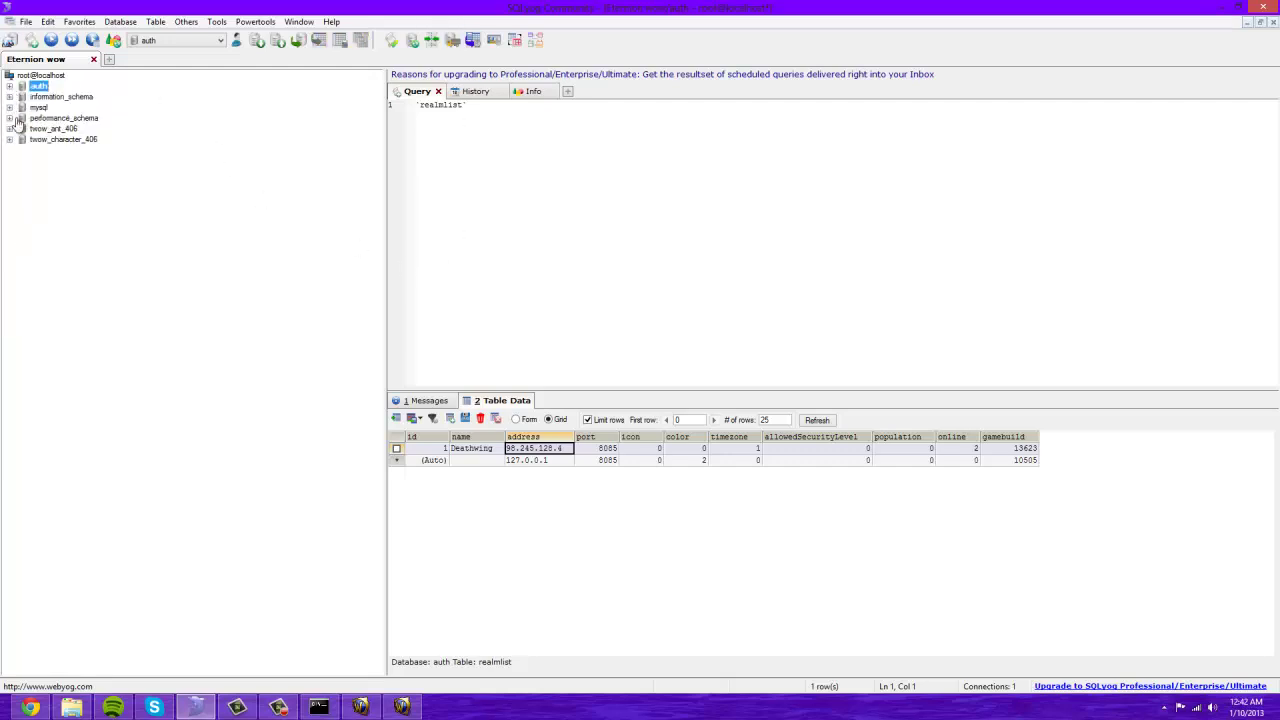
left_click(550, 552)
left_click(440, 401)
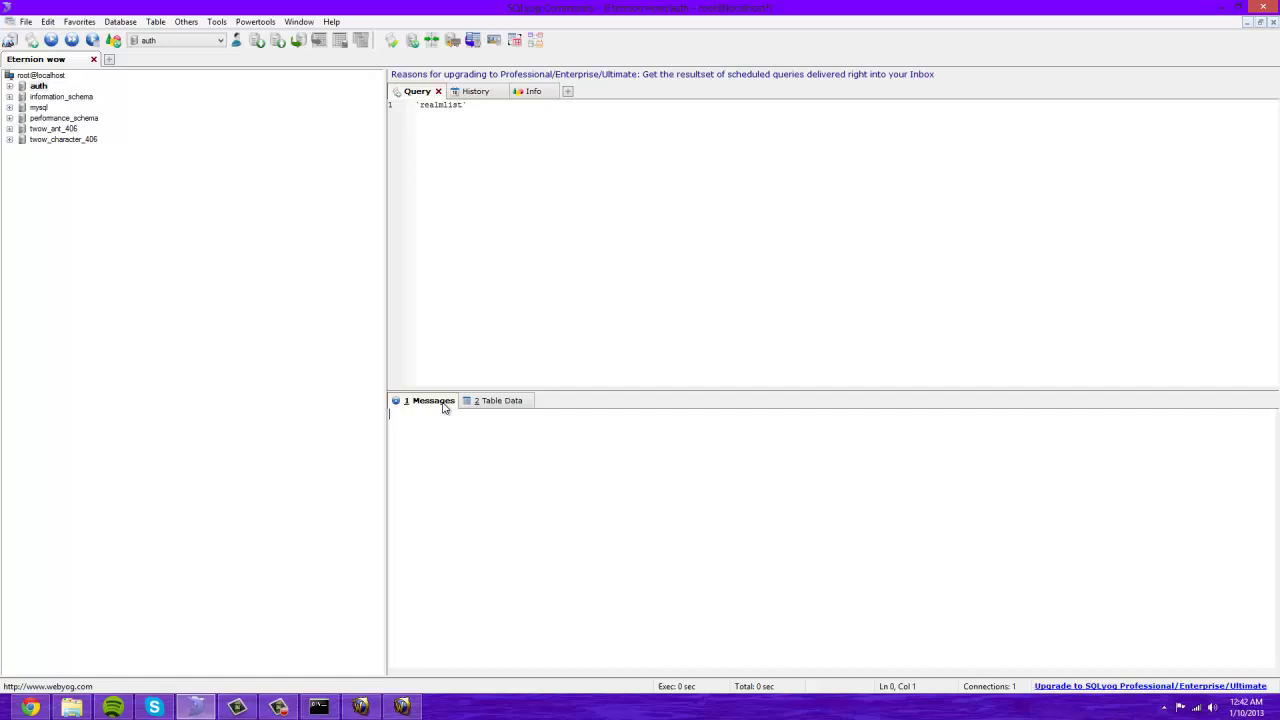
left_click(10, 87)
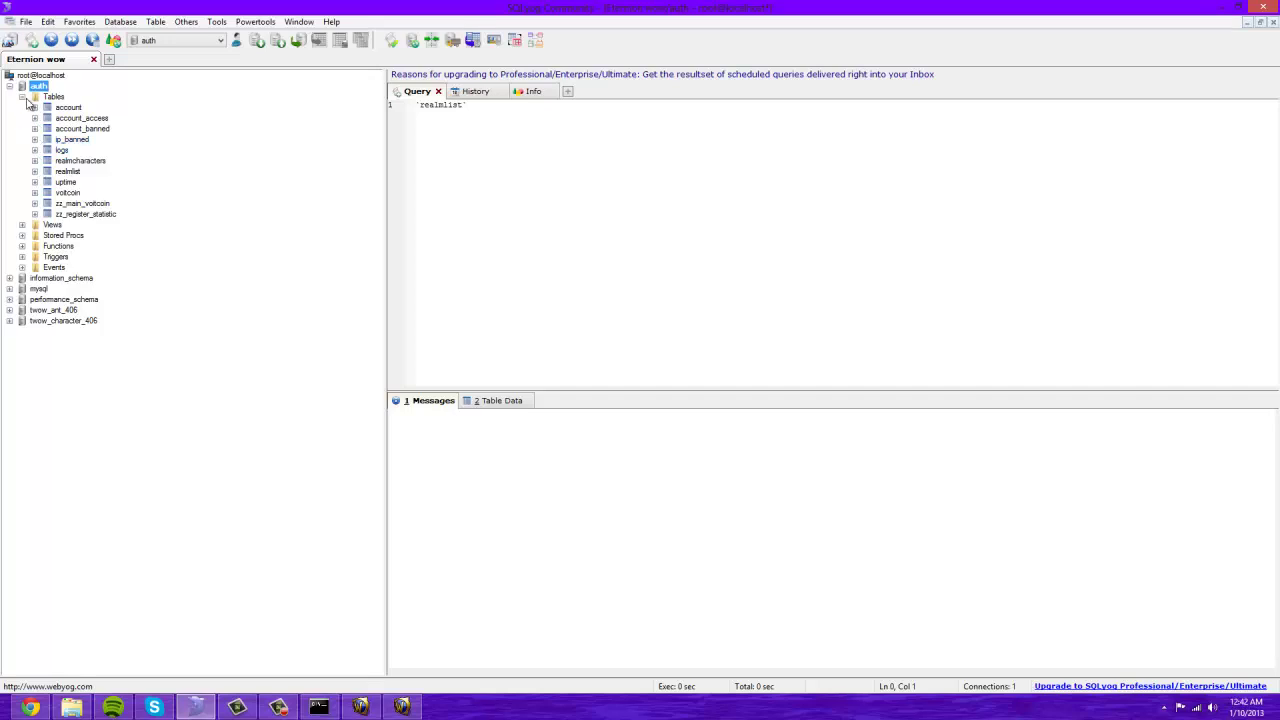
left_click(52, 173)
left_click(477, 400)
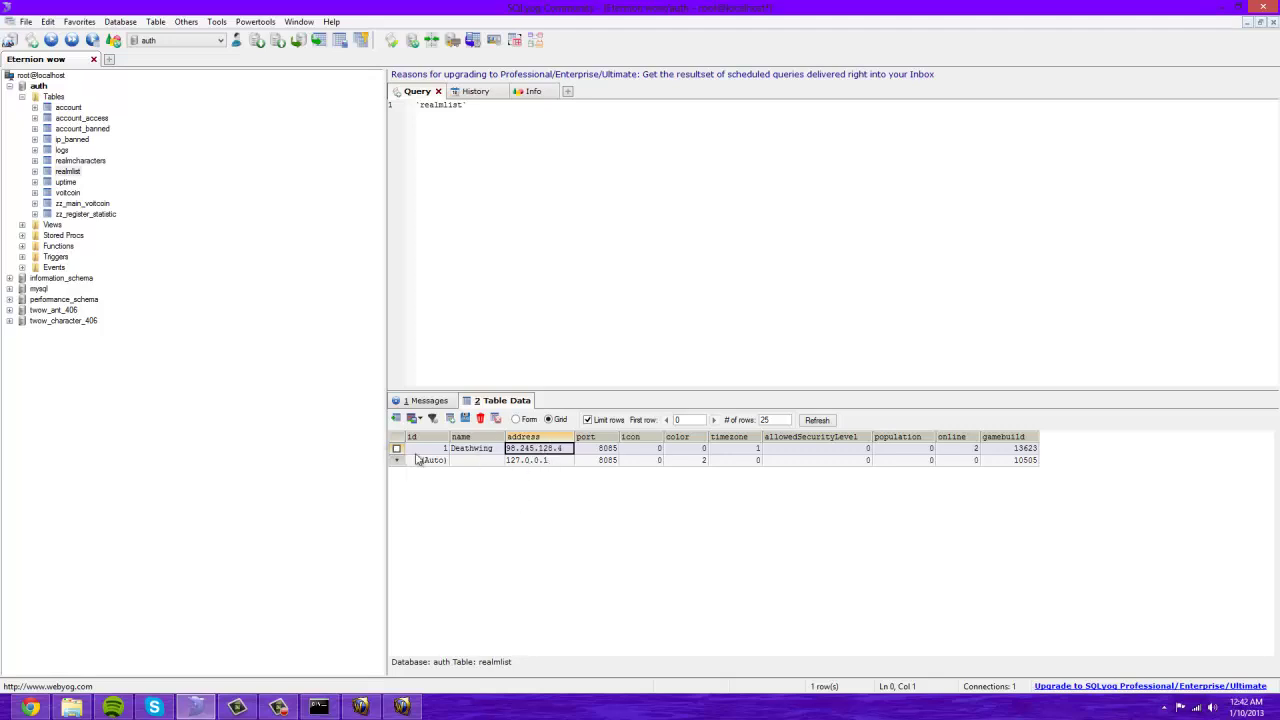
left_click(537, 449)
key("ctrl+c")
type("127.0.0.1")
key("Return")
left_click(559, 449)
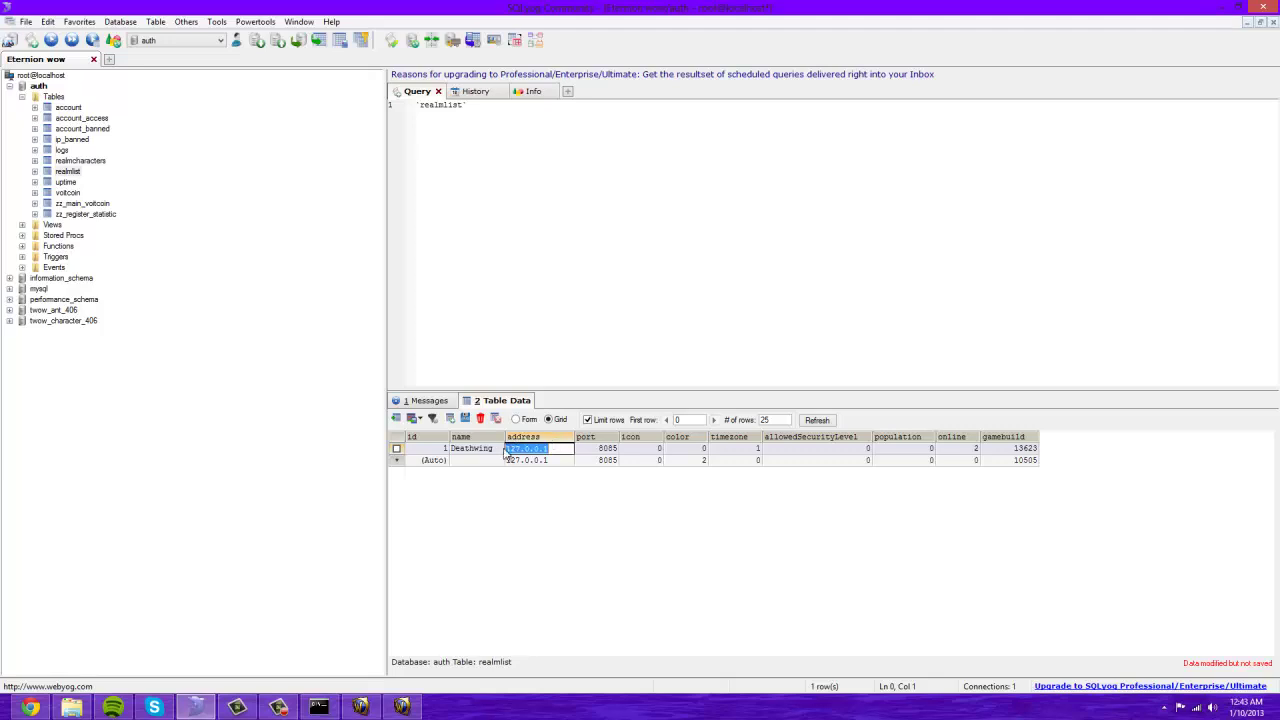
key("ctrl+v")
key("Return")
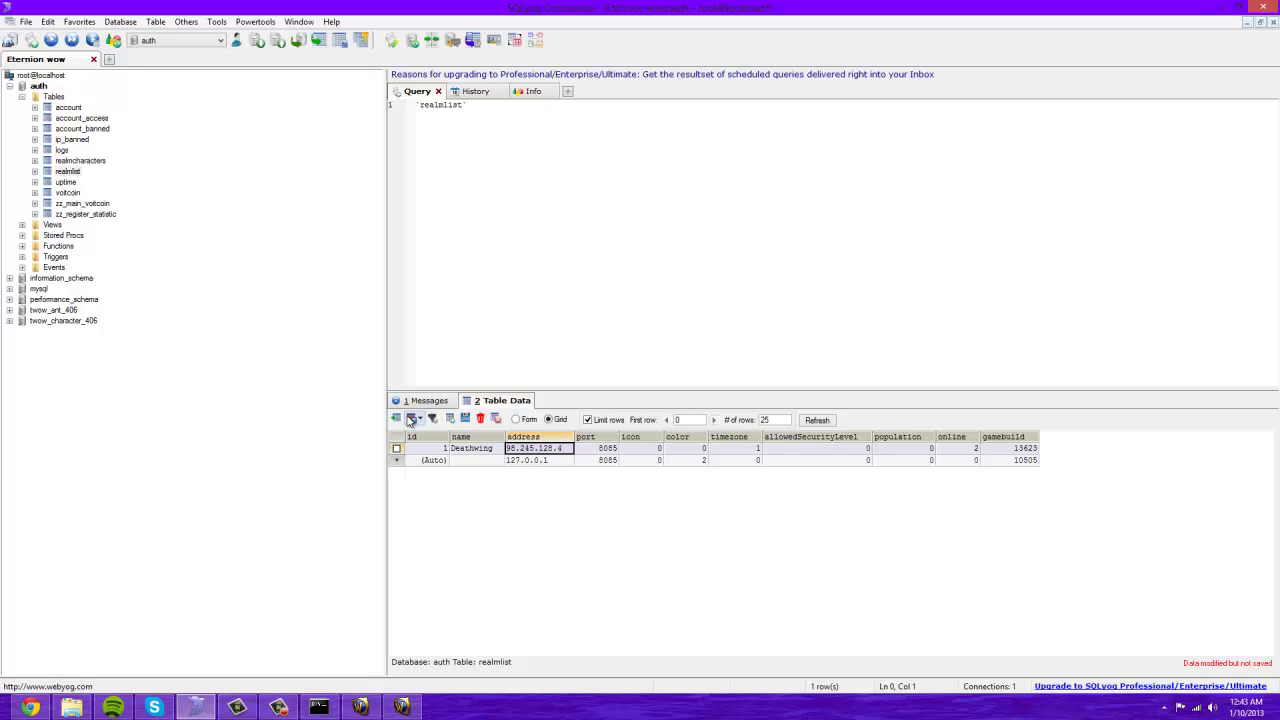
- Save the edited realmlist row and close the Eternion wow connection without saving the query tab
left_click(465, 420)
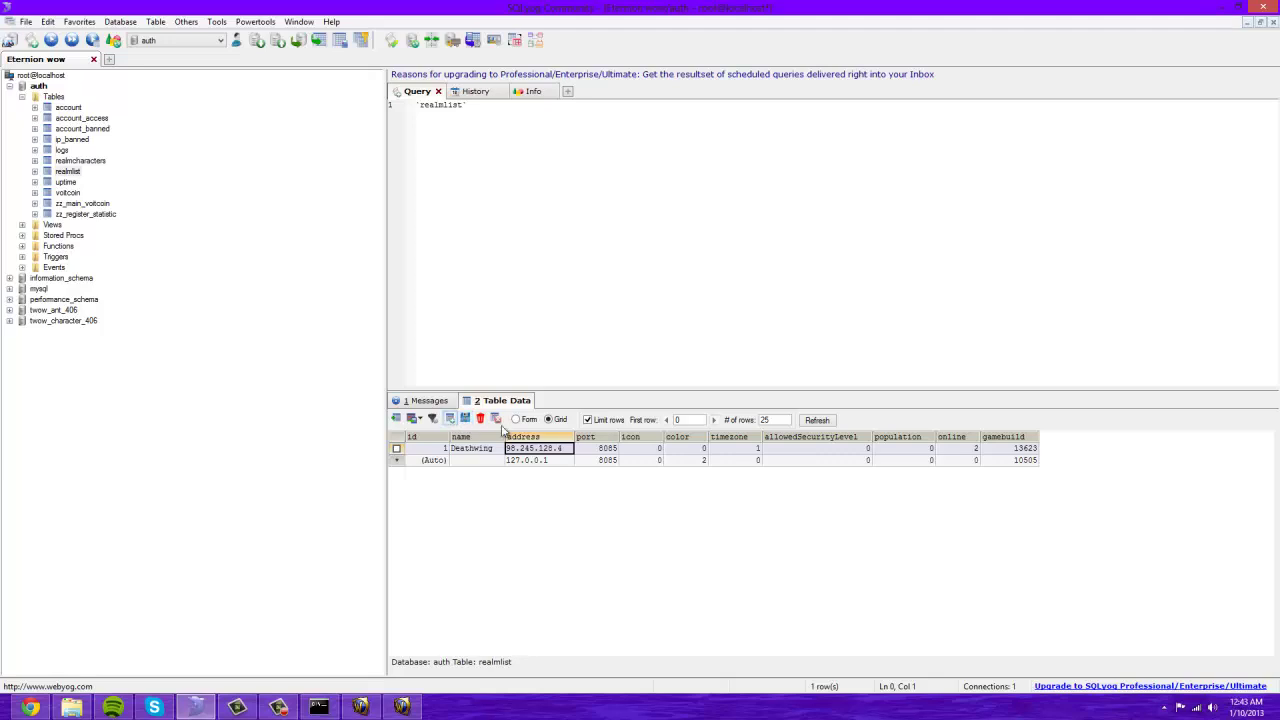
mouse_move(1224, 33)
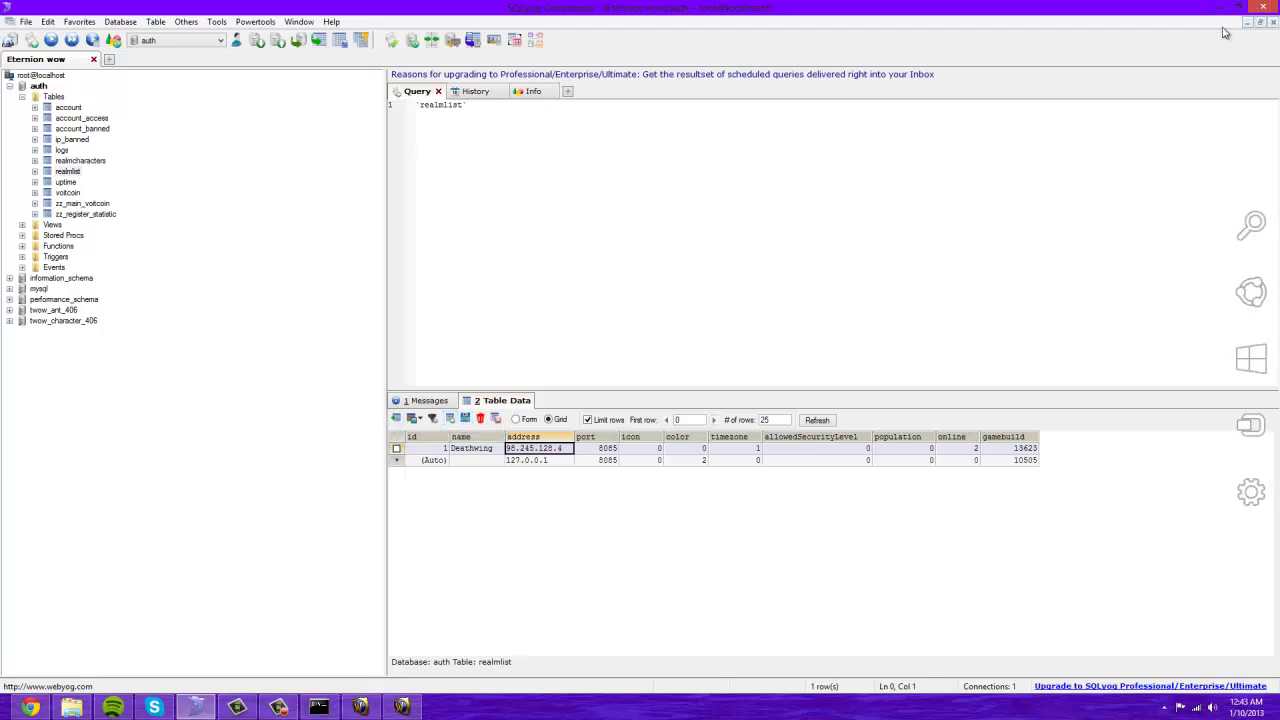
left_click(1265, 8)
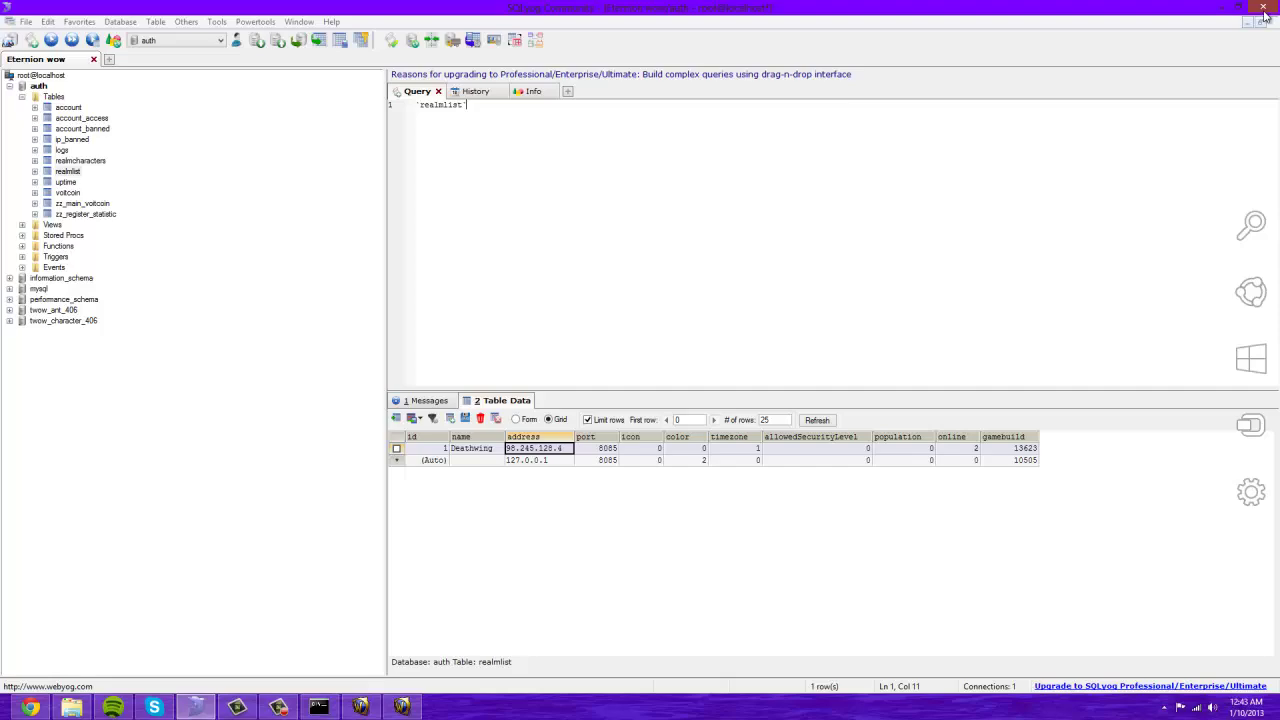
left_click(524, 401)
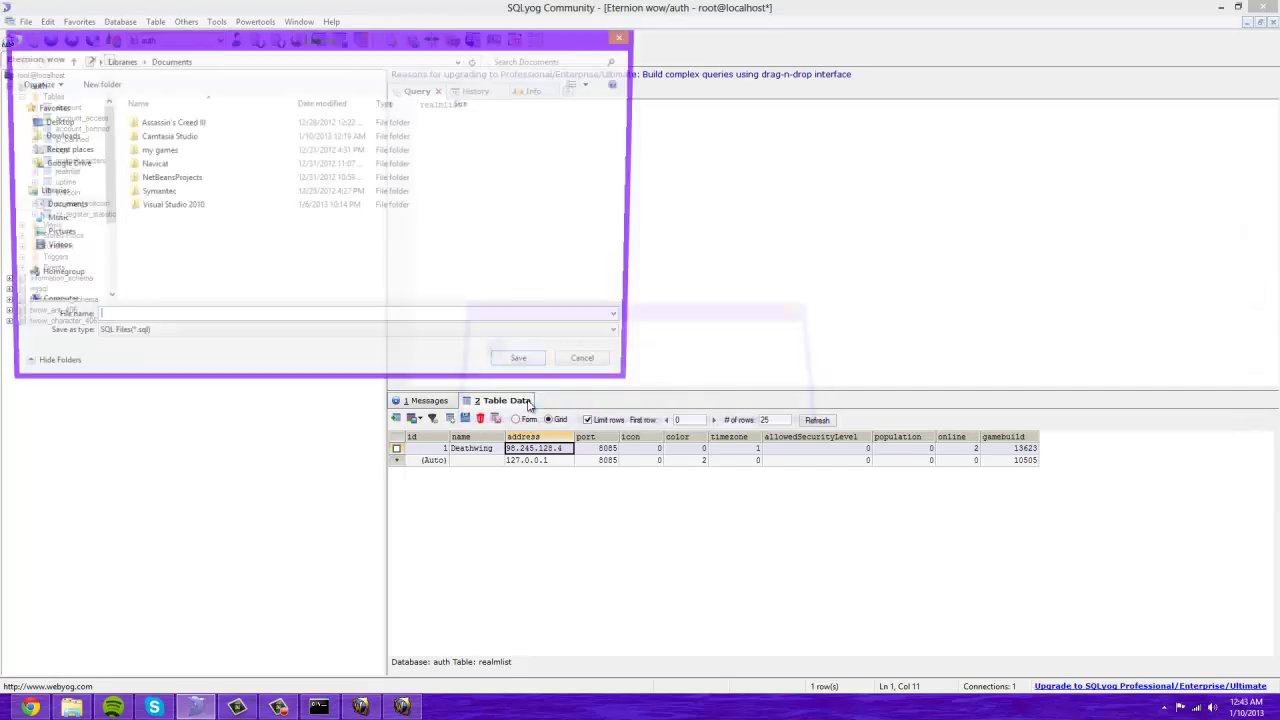
left_click(593, 366)
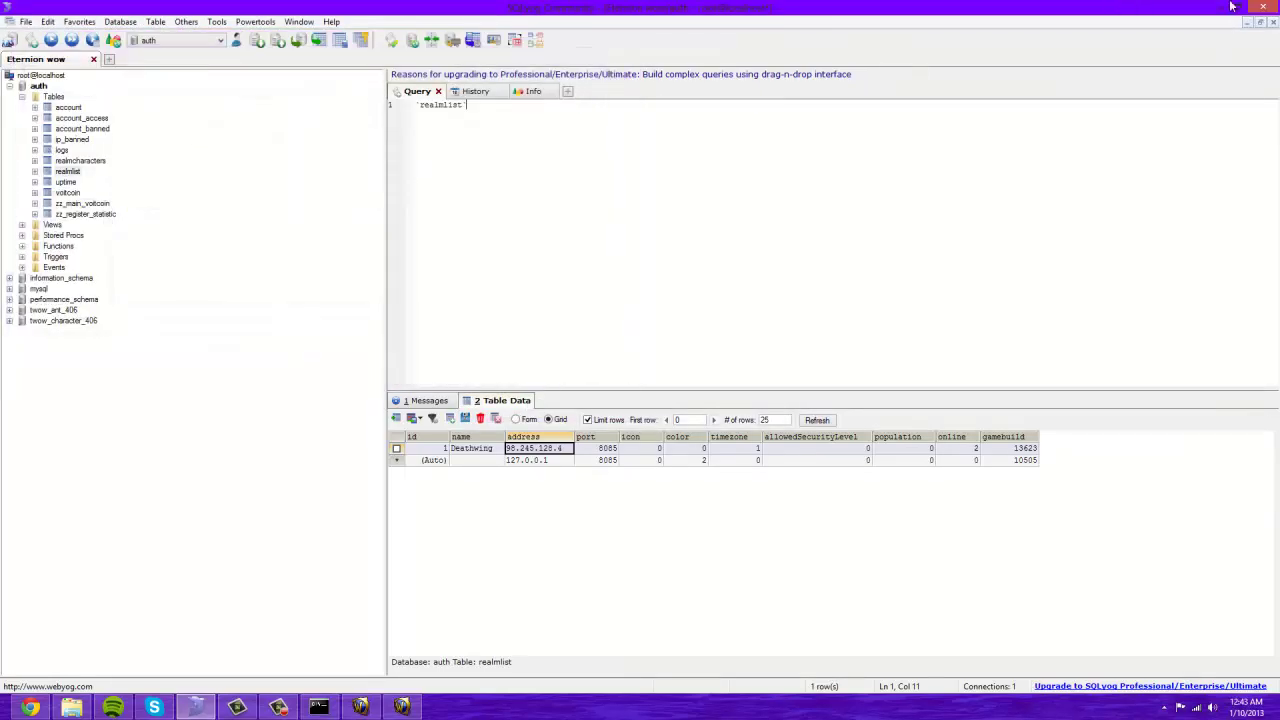
left_click(1265, 8)
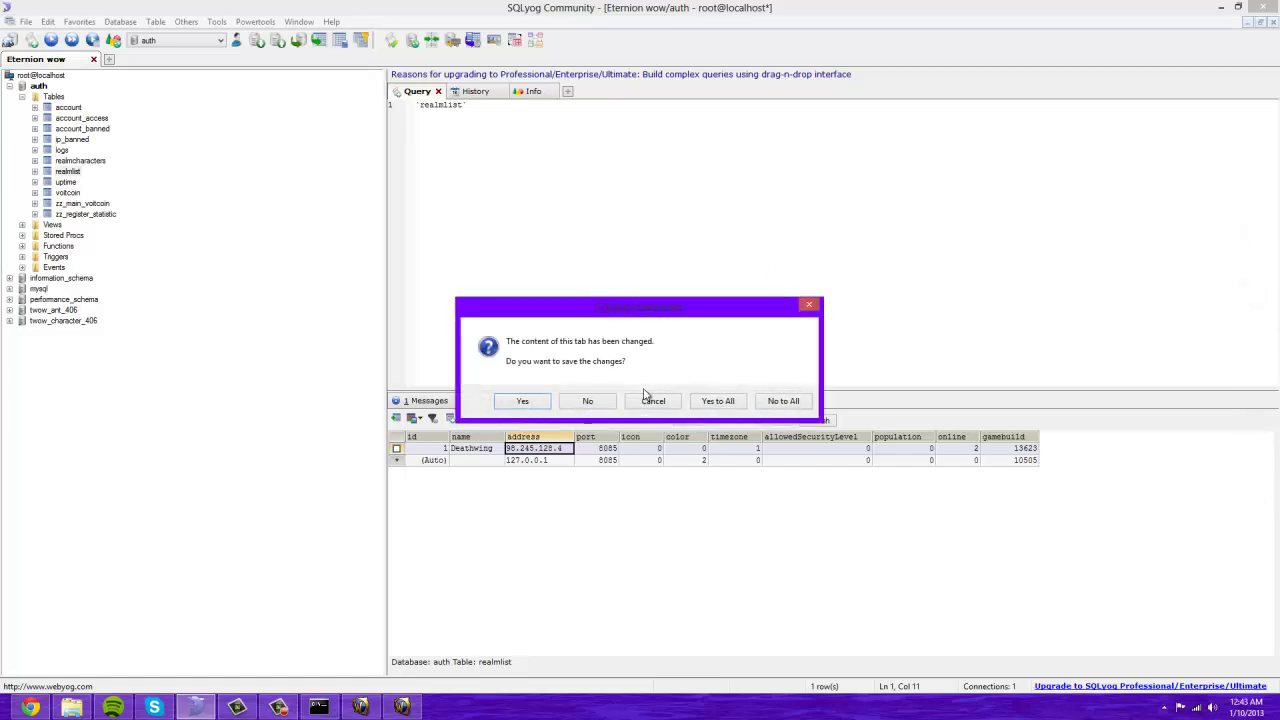
left_click(594, 408)
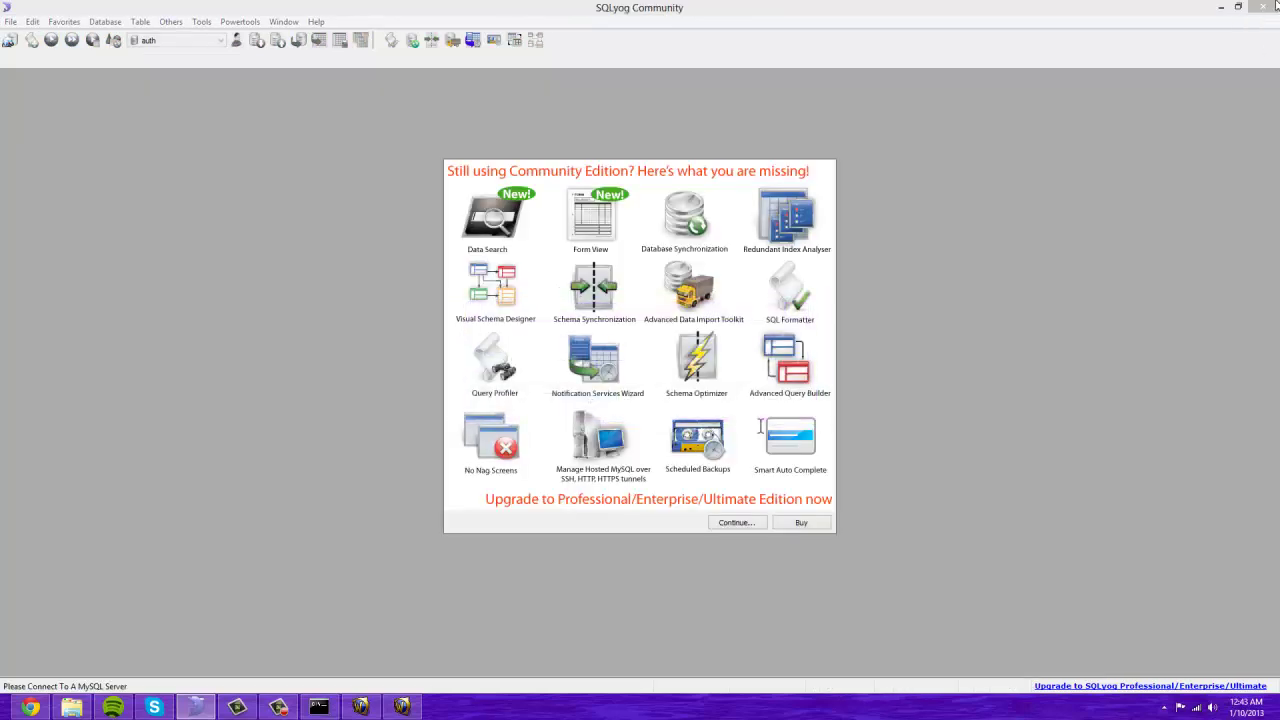
- Move the MySQL server console to the screen centre and return to SQLyog
left_click(320, 708)
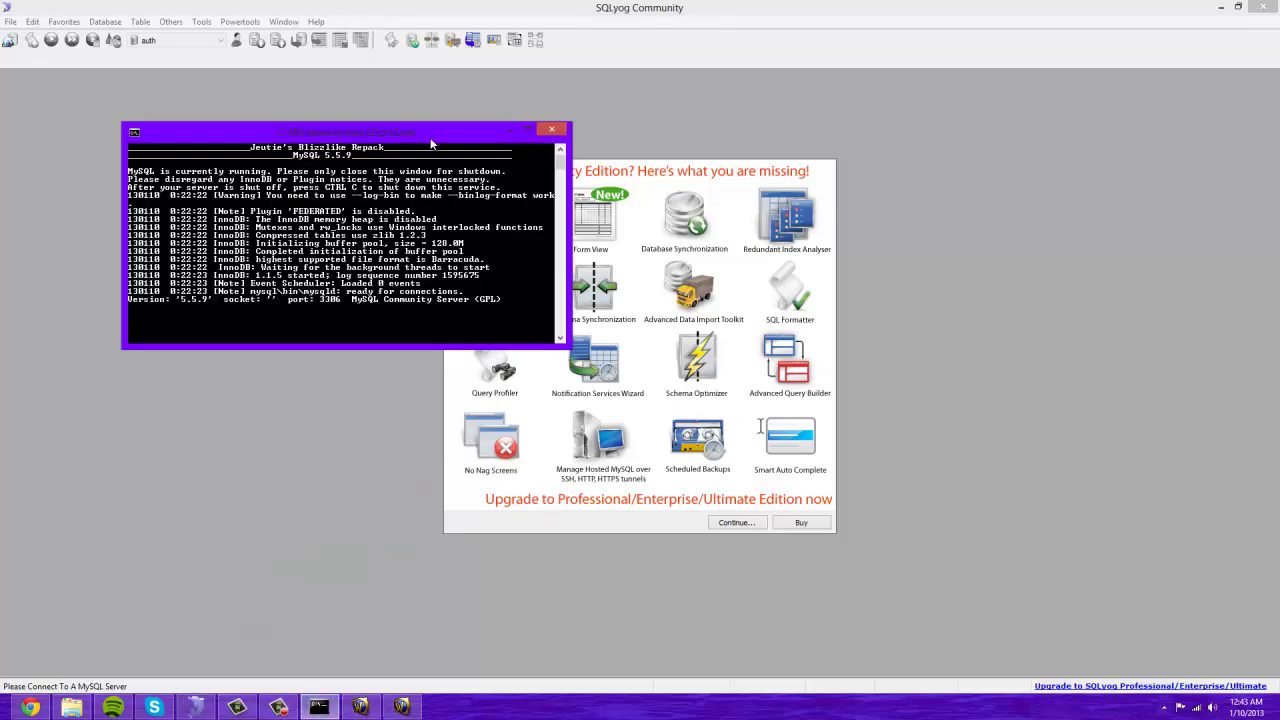
left_click_drag(424, 138, 752, 224)
left_click(1220, 8)
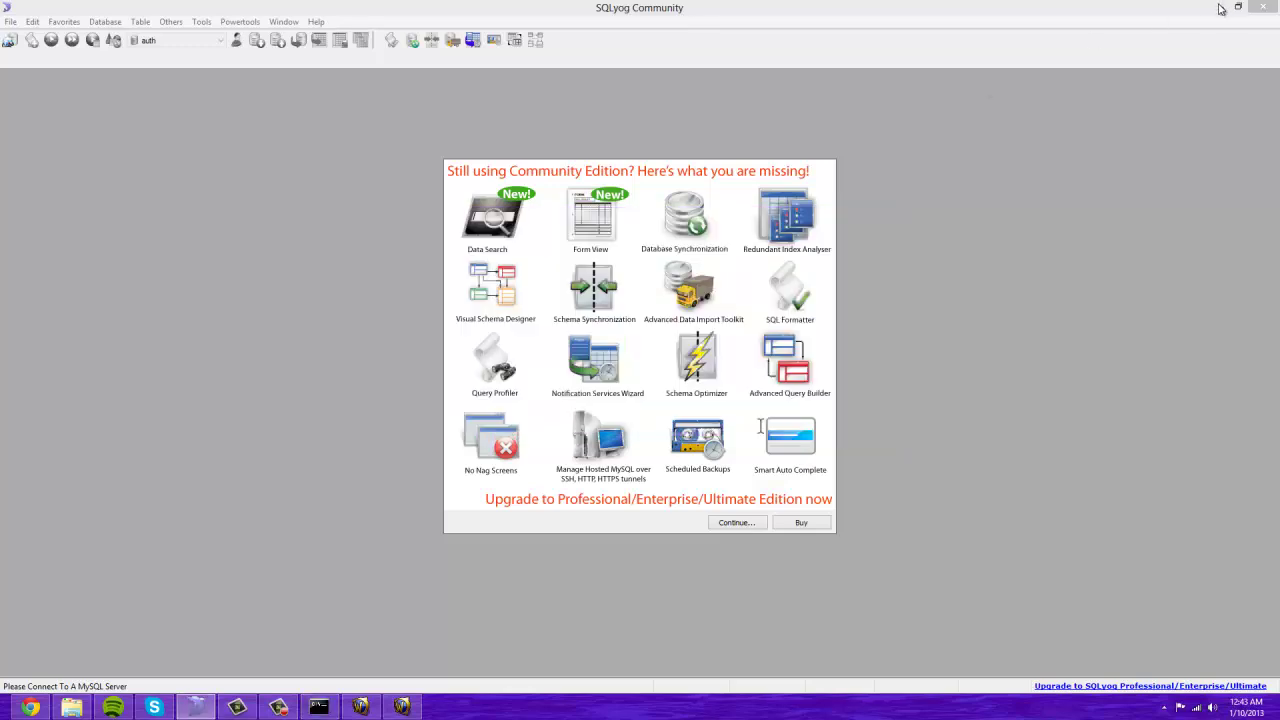
left_click(46, 708)
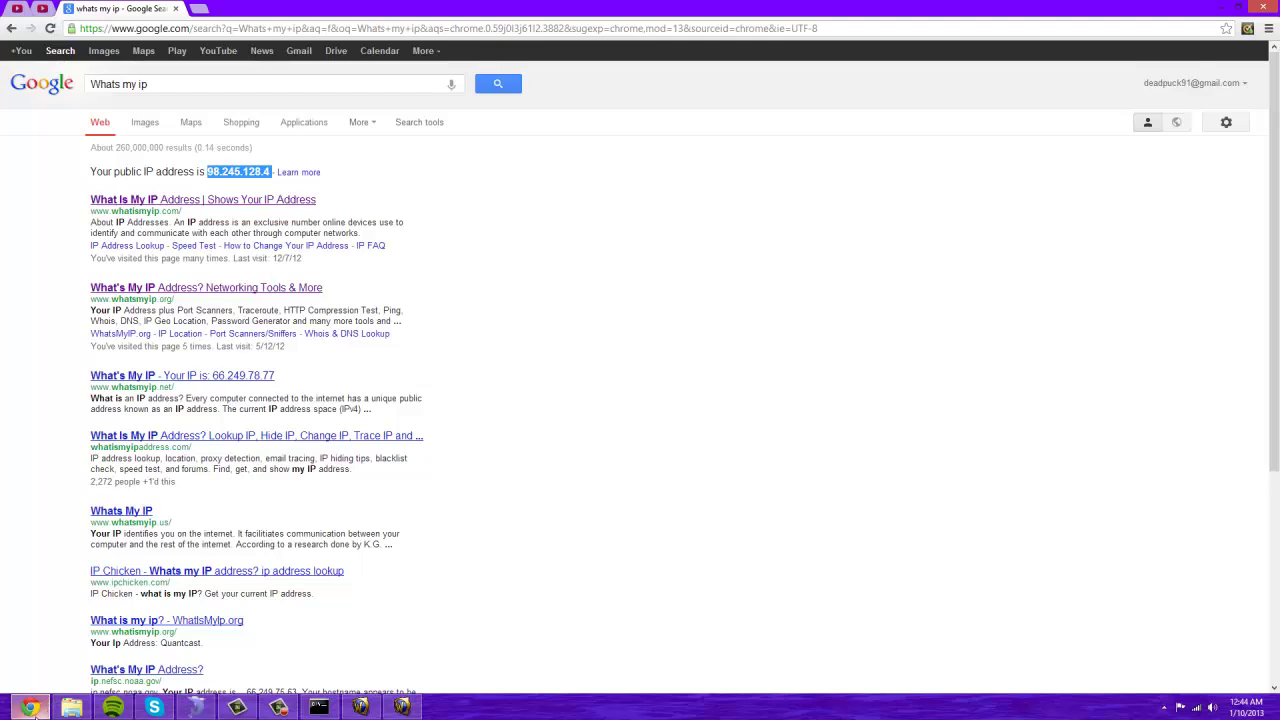
mouse_move(193, 709)
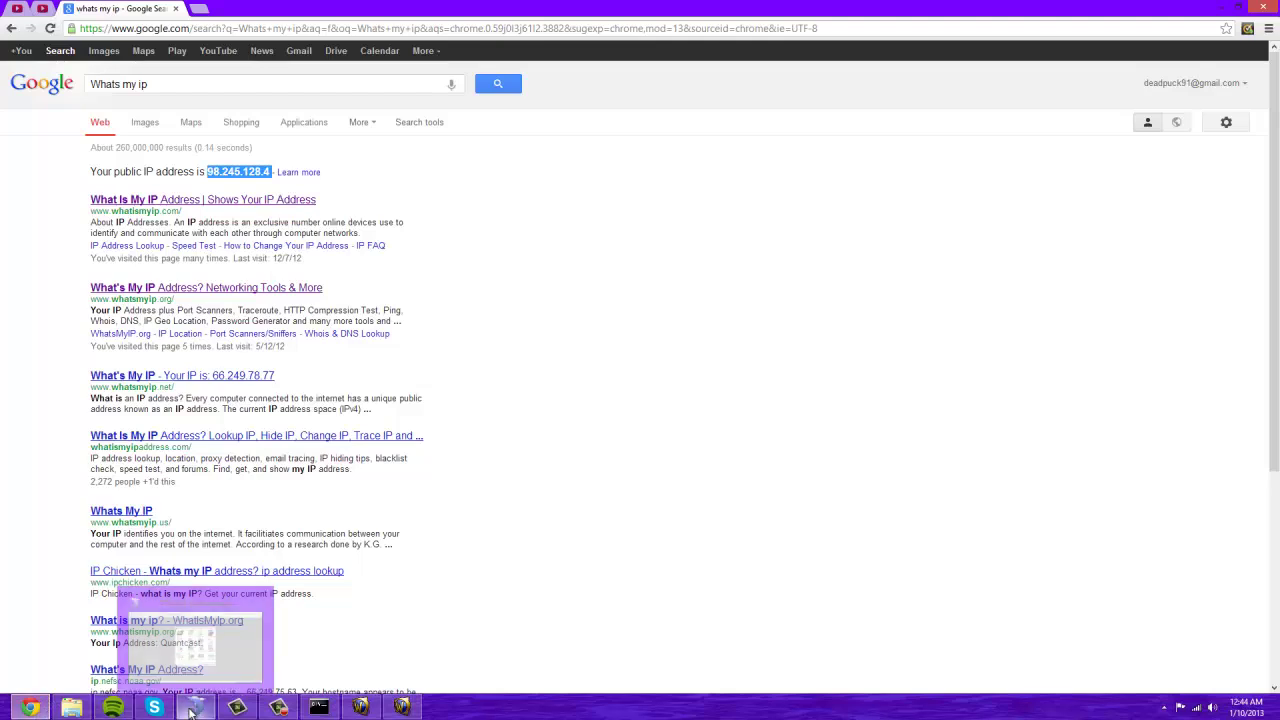
left_click(1219, 7)
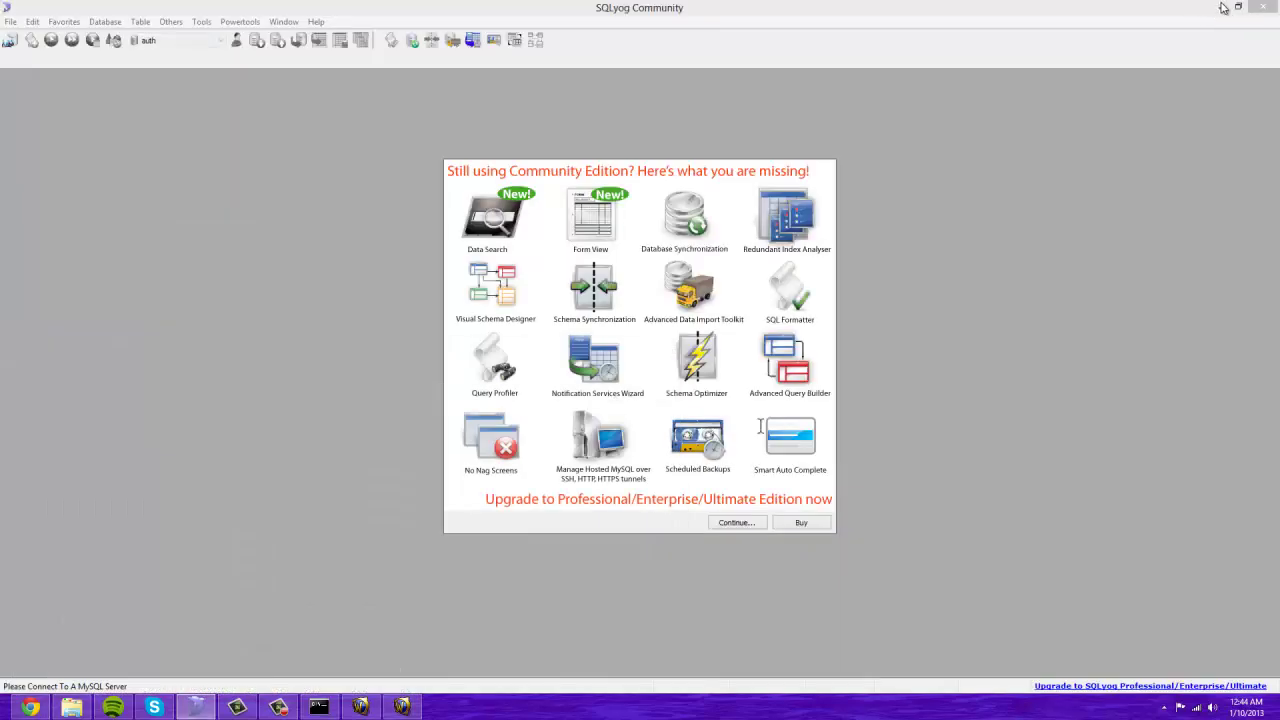
- Dismiss the SQLyog upgrade advertisement and close SQLyog
left_click(724, 526)
left_click(1263, 7)
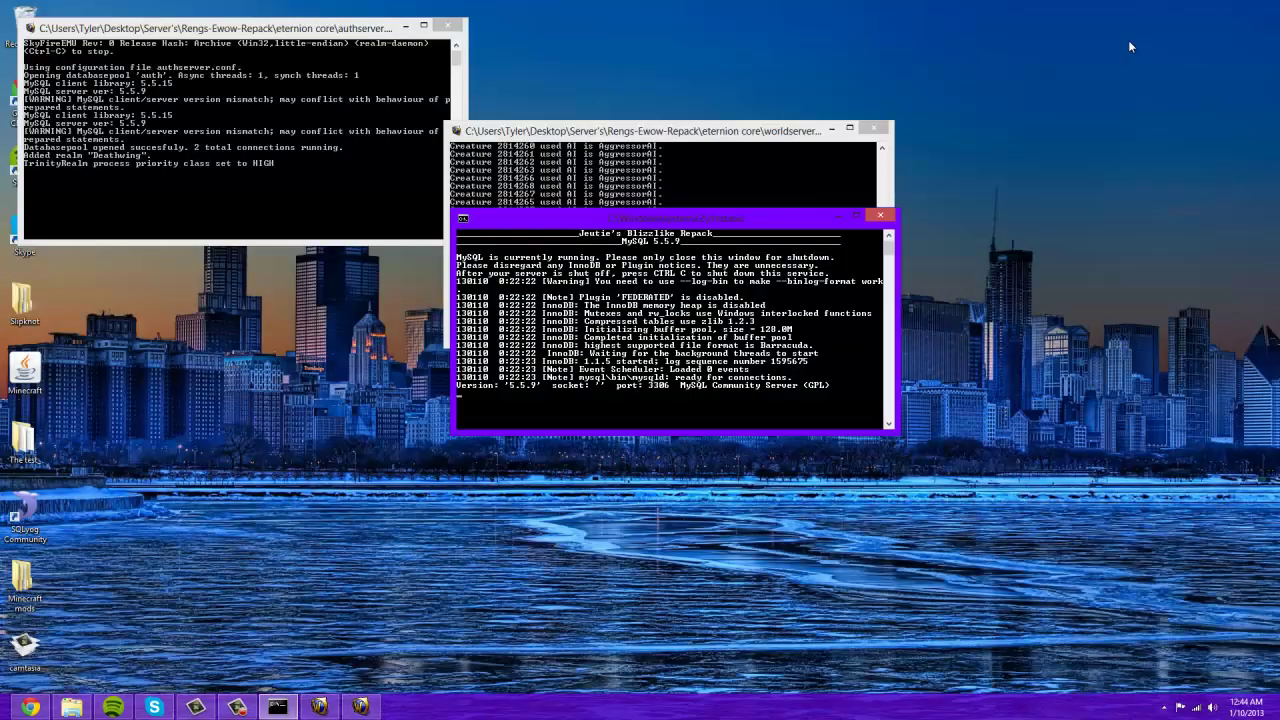